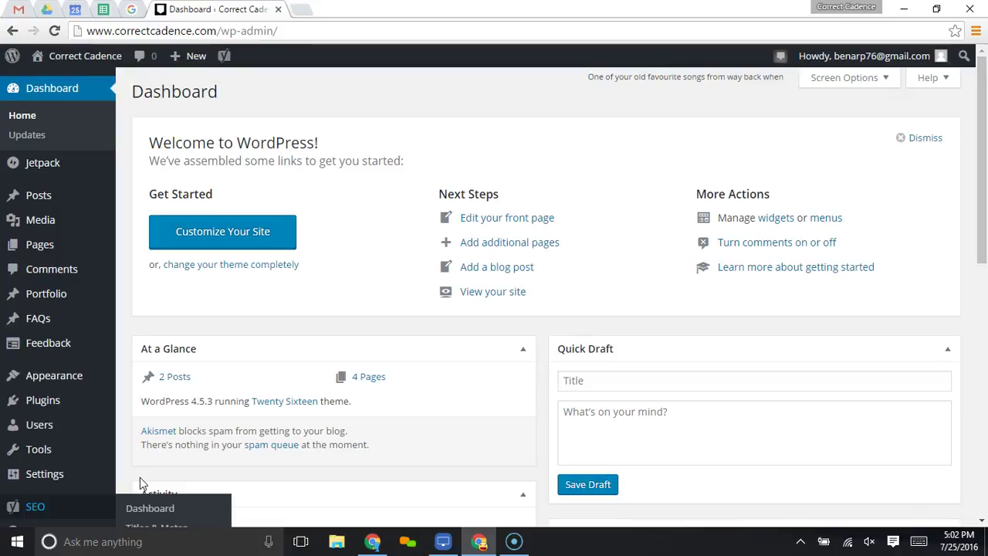
Show the Appearance pages from the dashboard's admin sidebar
{"action": "left_click", "coordinate": [23, 377]}
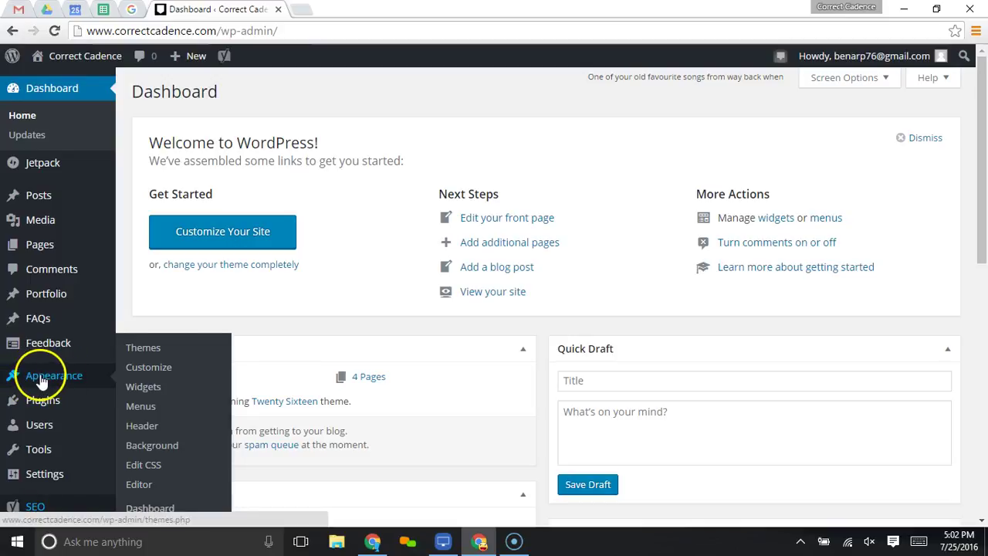
Open the Themes page and browse the six installed theme cards
{"action": "left_click", "coordinate": [144, 351]}
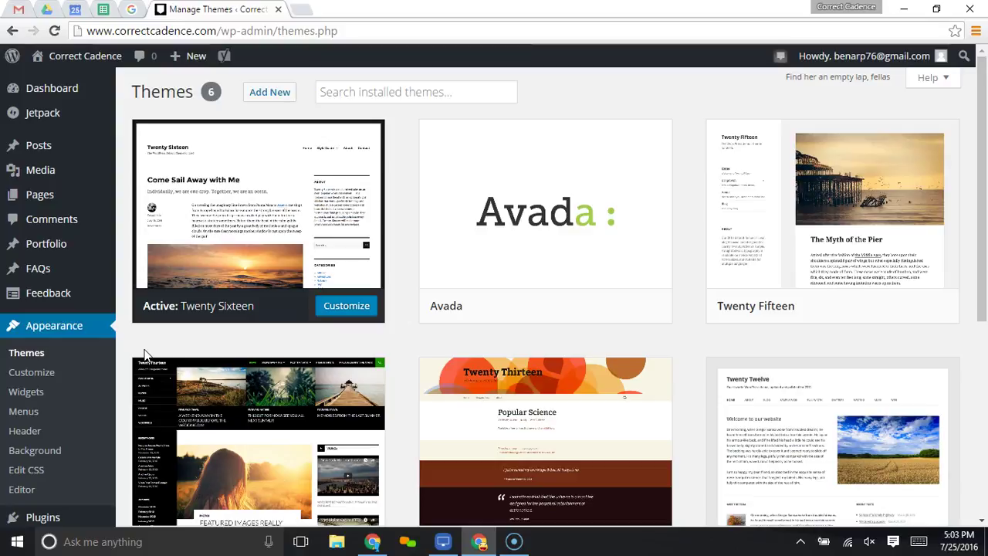
{"action": "mouse_move", "coordinate": [203, 239]}
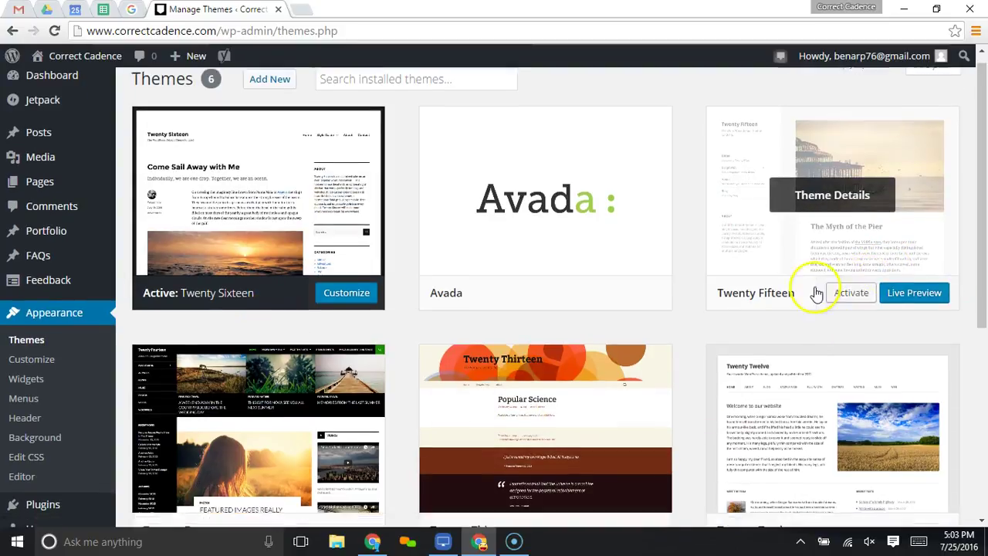
{"action": "scroll", "coordinate": [775, 352], "scroll_direction": "down", "scroll_amount": 2}
{"action": "scroll", "coordinate": [683, 466], "scroll_direction": "up", "scroll_amount": 2}
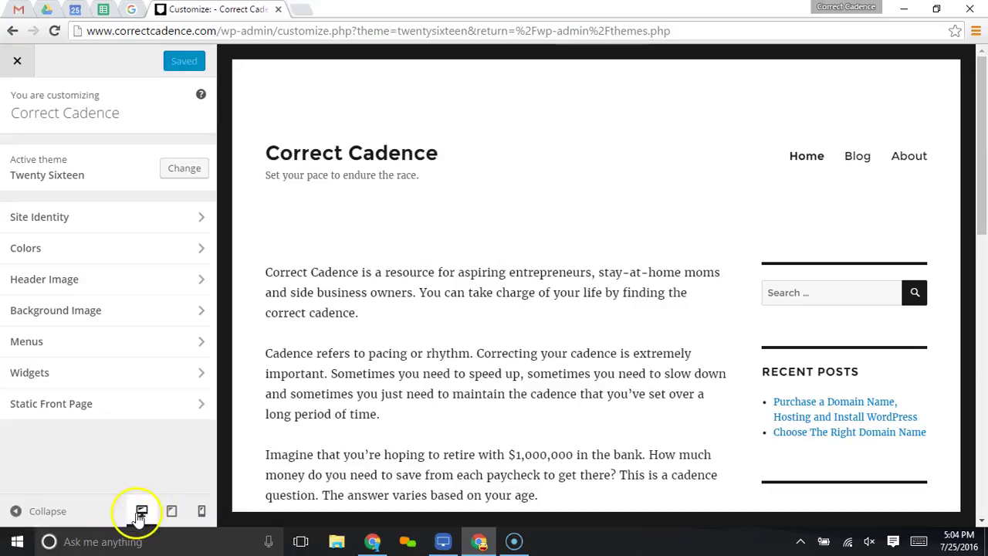
Compare the site preview at tablet and mobile widths, then open Site Identity
{"action": "left_click", "coordinate": [172, 511]}
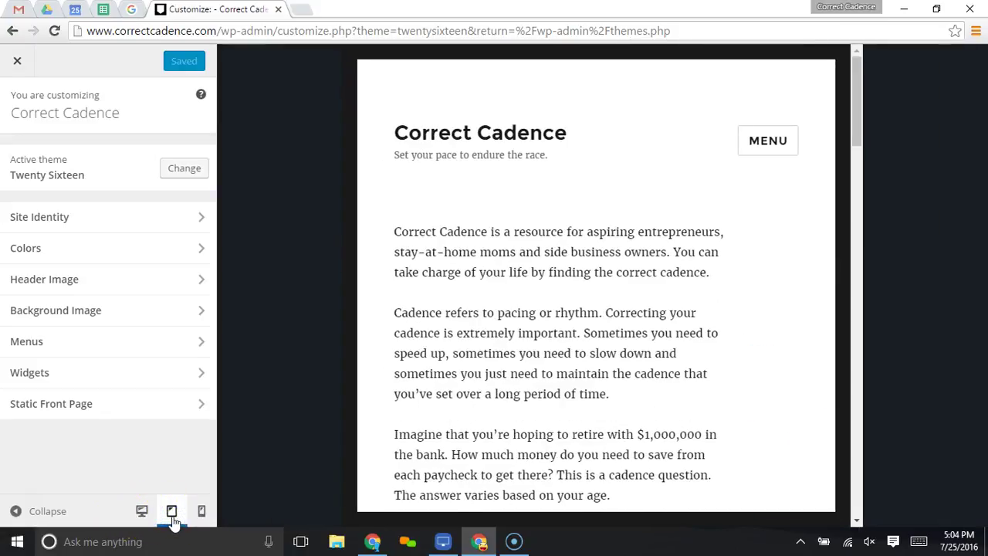
{"action": "left_click", "coordinate": [200, 513]}
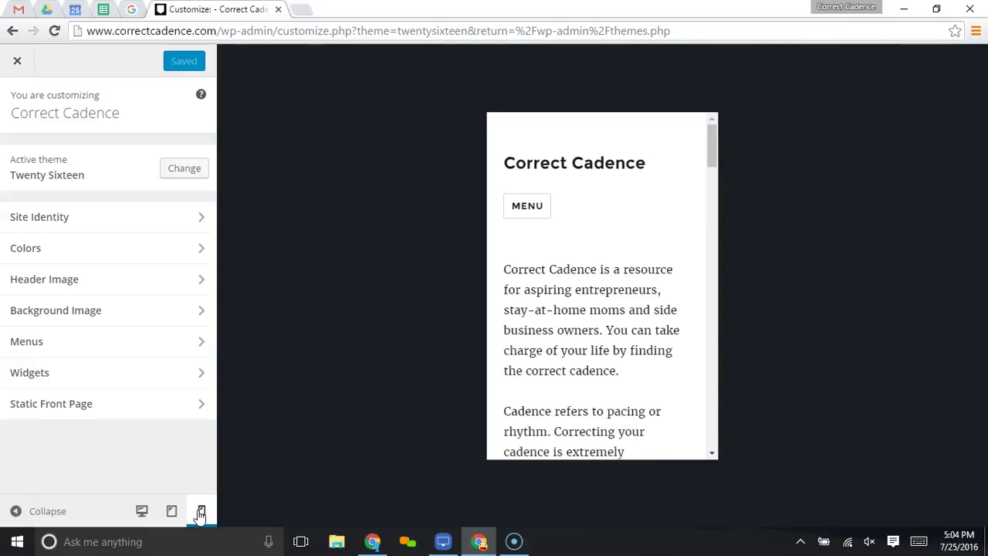
{"action": "left_click", "coordinate": [171, 511]}
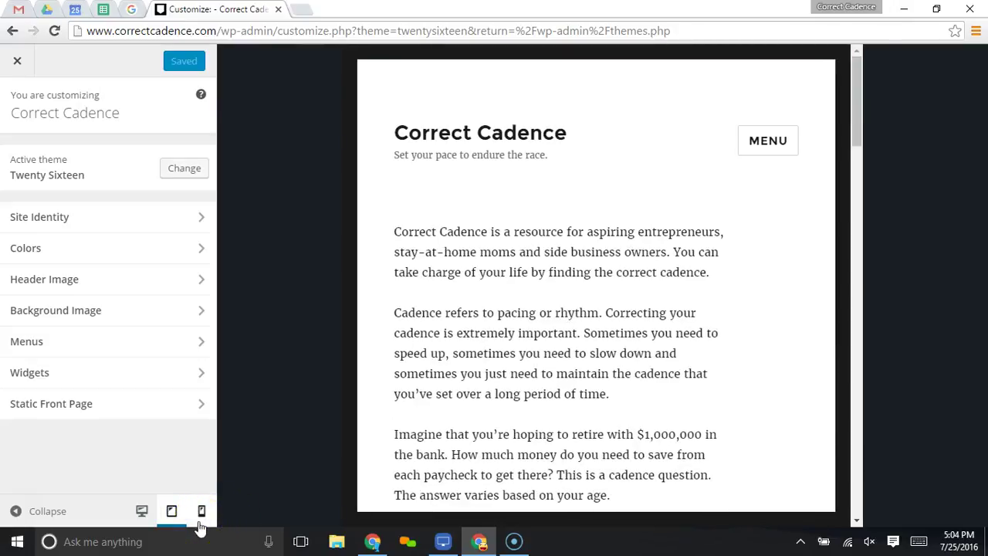
{"action": "left_click", "coordinate": [197, 516]}
{"action": "left_click", "coordinate": [182, 526]}
{"action": "left_click", "coordinate": [142, 515]}
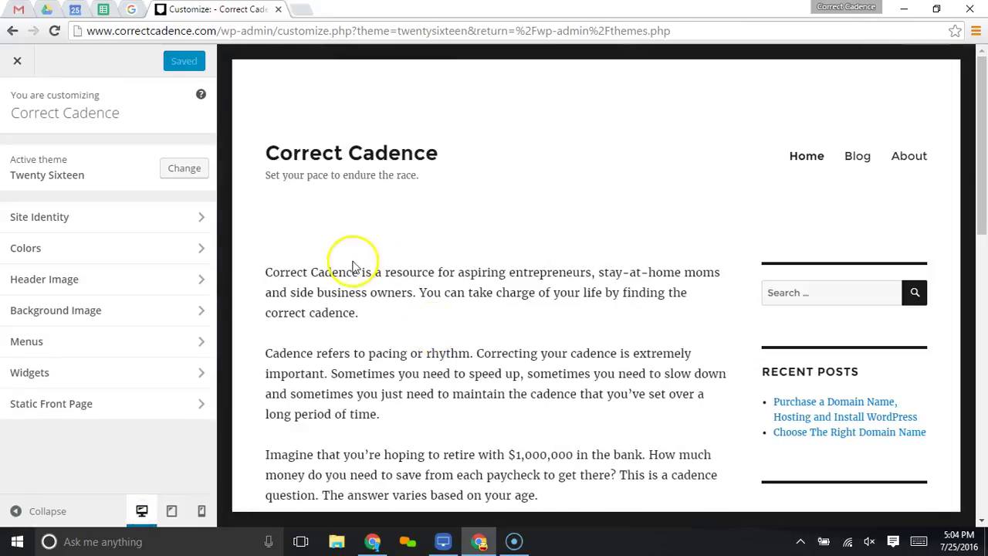
{"action": "left_click", "coordinate": [62, 218]}
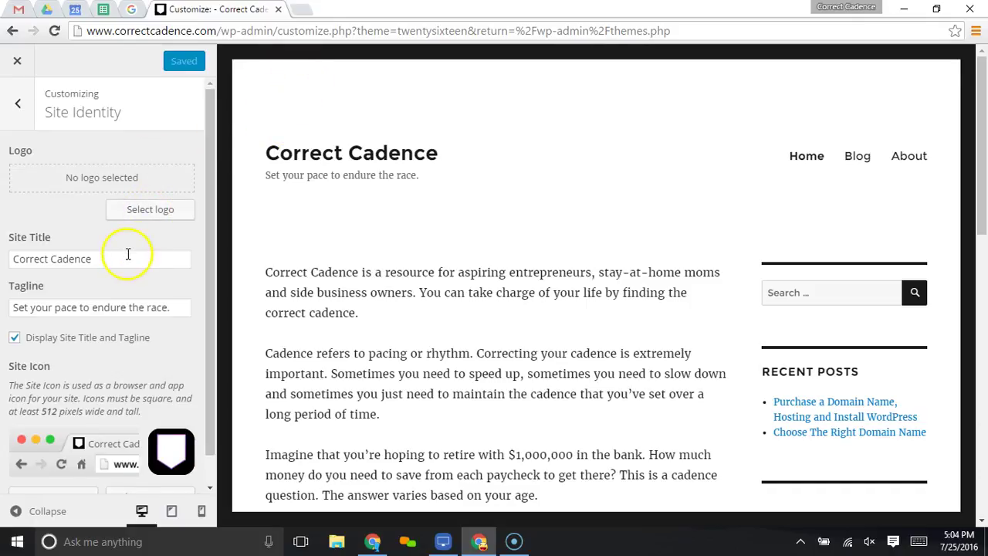
Review the 'Correct Cadence' site title and tagline, then go back to the section list
{"action": "scroll", "coordinate": [128, 254], "scroll_direction": "down", "scroll_amount": 1}
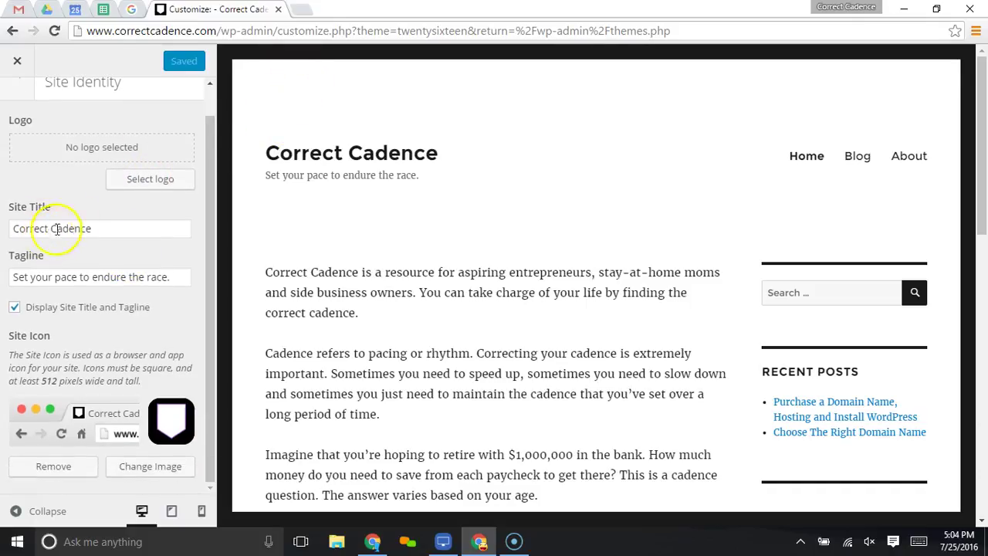
{"action": "double_click", "coordinate": [31, 229]}
{"action": "double_click", "coordinate": [74, 229]}
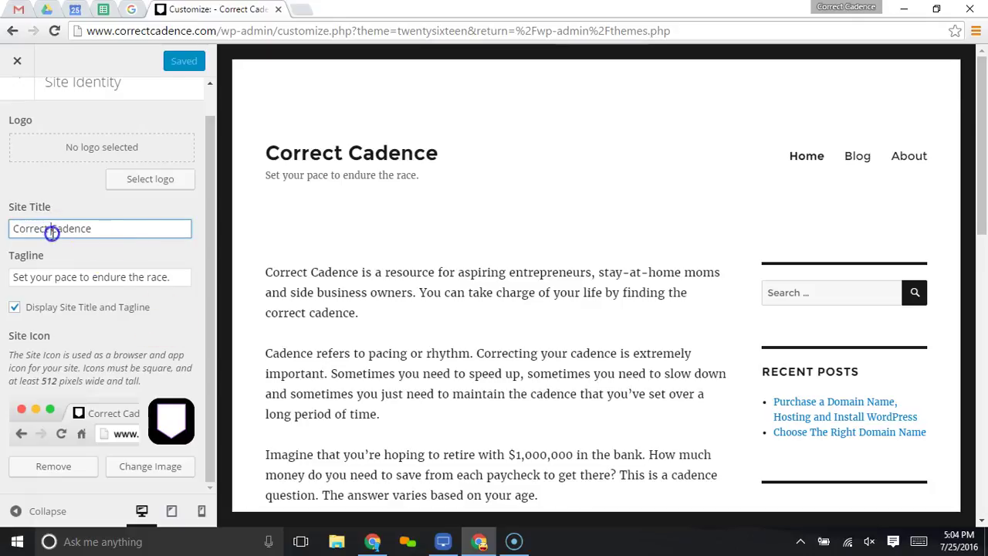
{"action": "left_click", "coordinate": [72, 254]}
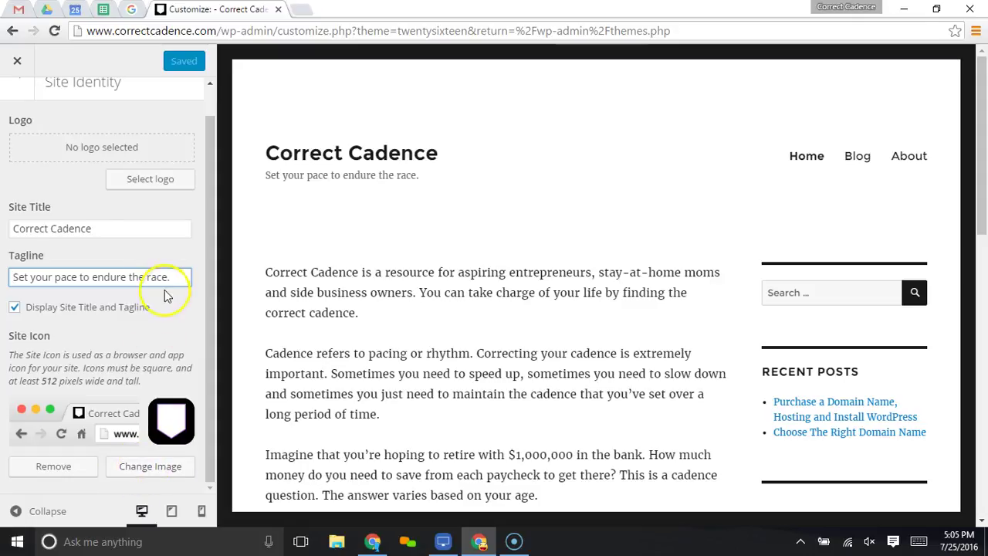
{"action": "scroll", "coordinate": [163, 294], "scroll_direction": "up", "scroll_amount": 1}
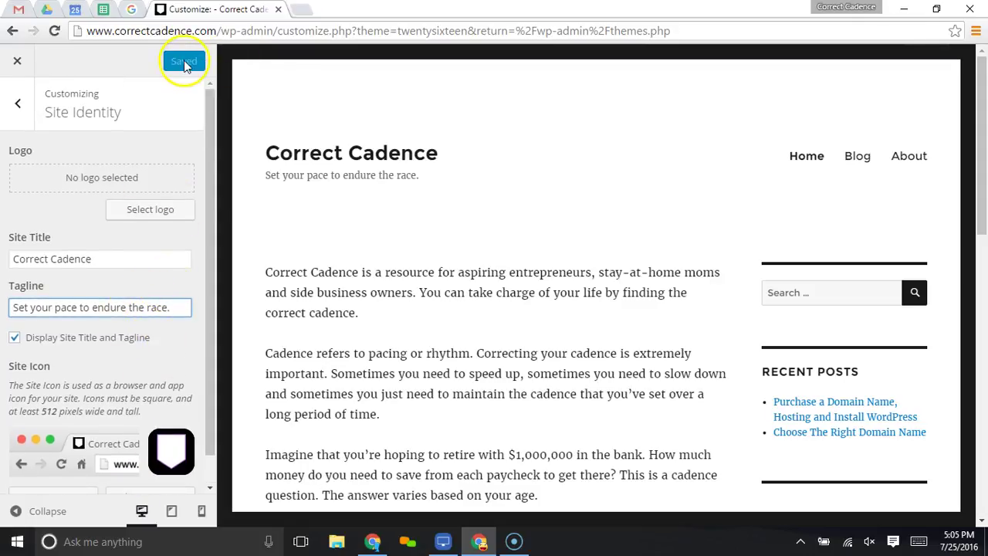
{"action": "left_click", "coordinate": [17, 103]}
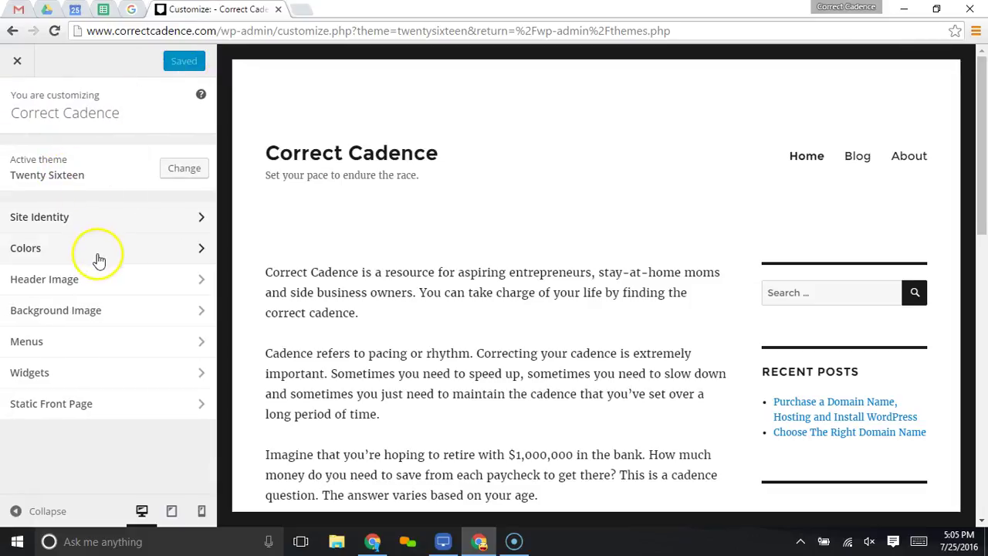
In Colors, try a yellow site background and white main text colour
{"action": "left_click", "coordinate": [54, 249]}
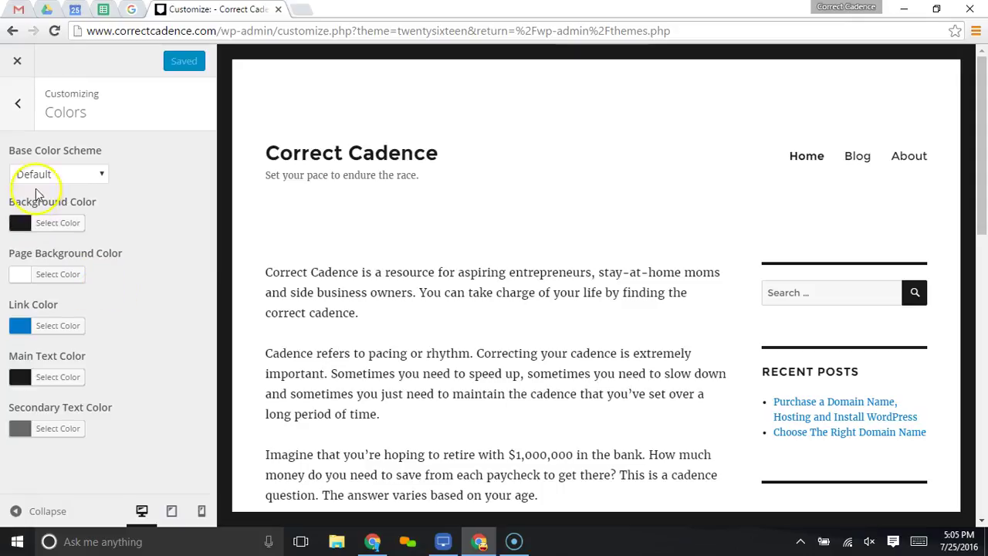
{"action": "left_click", "coordinate": [73, 229]}
{"action": "left_click", "coordinate": [94, 392]}
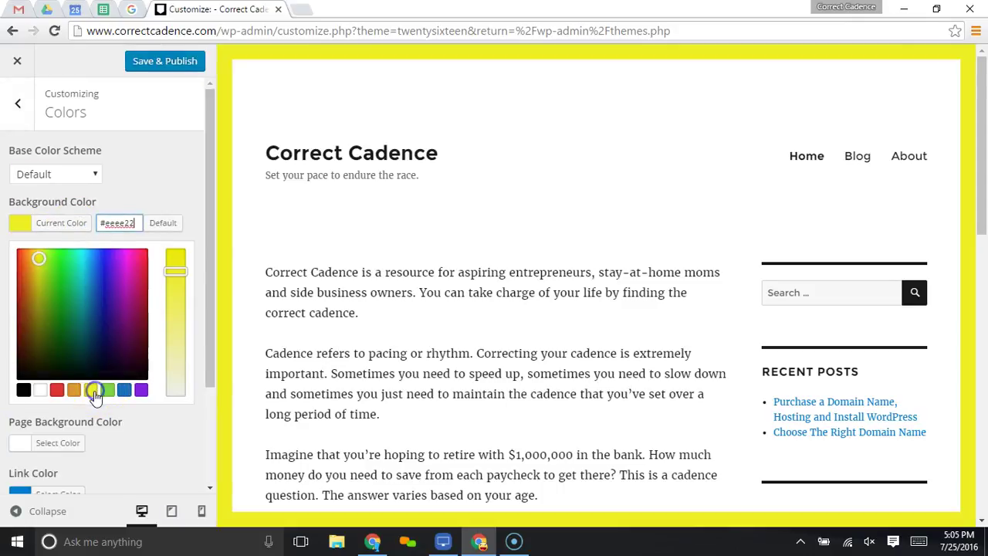
{"action": "left_click", "coordinate": [173, 184]}
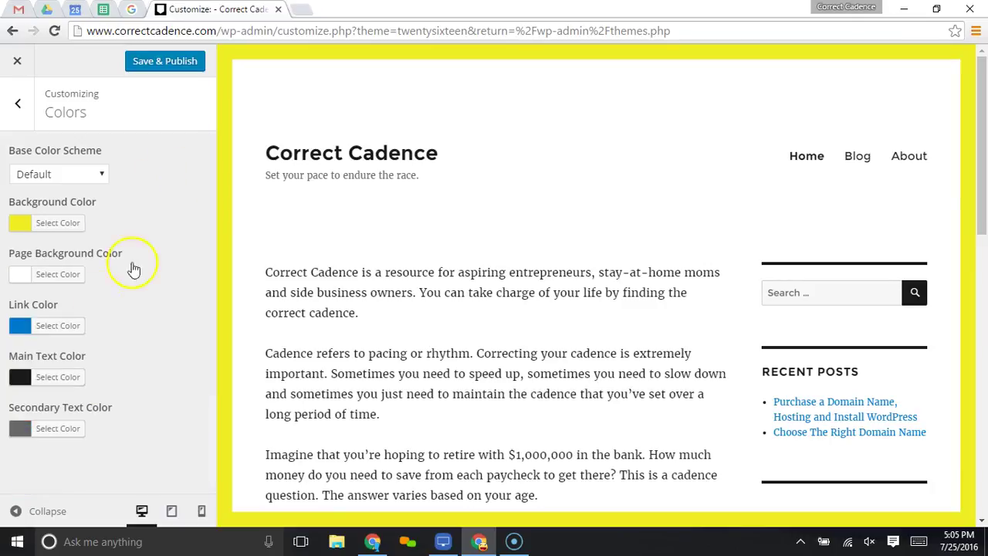
{"action": "left_click", "coordinate": [55, 278]}
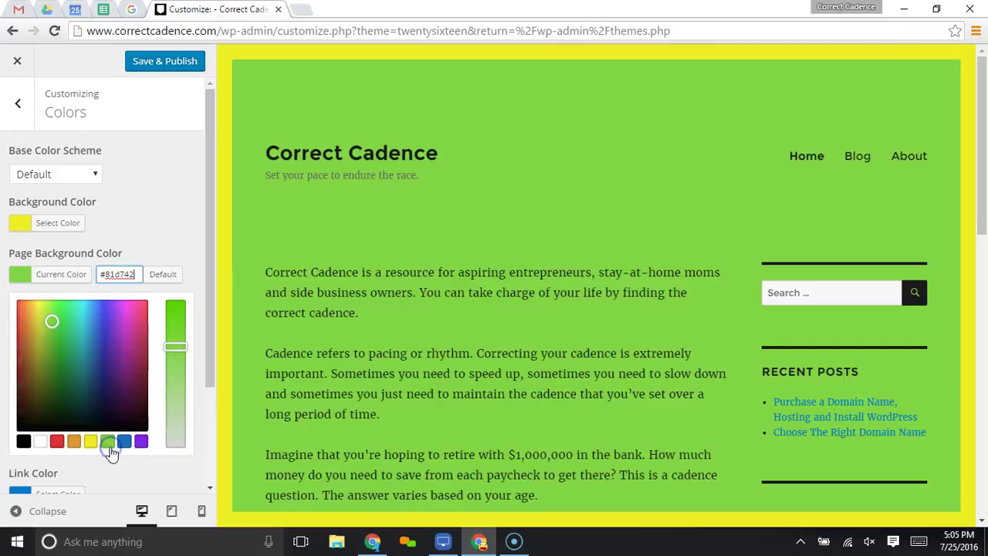
{"action": "left_click", "coordinate": [164, 236]}
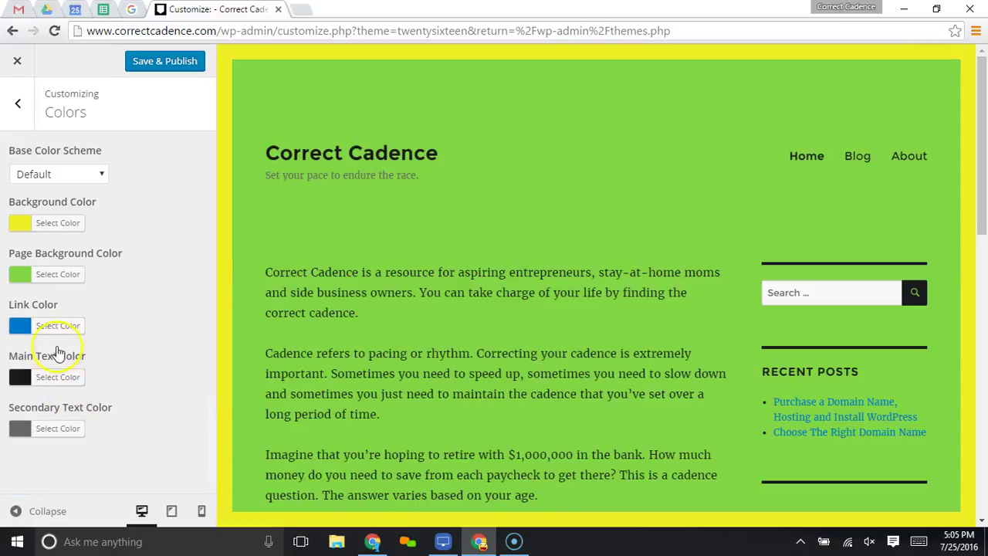
{"action": "left_click", "coordinate": [61, 383]}
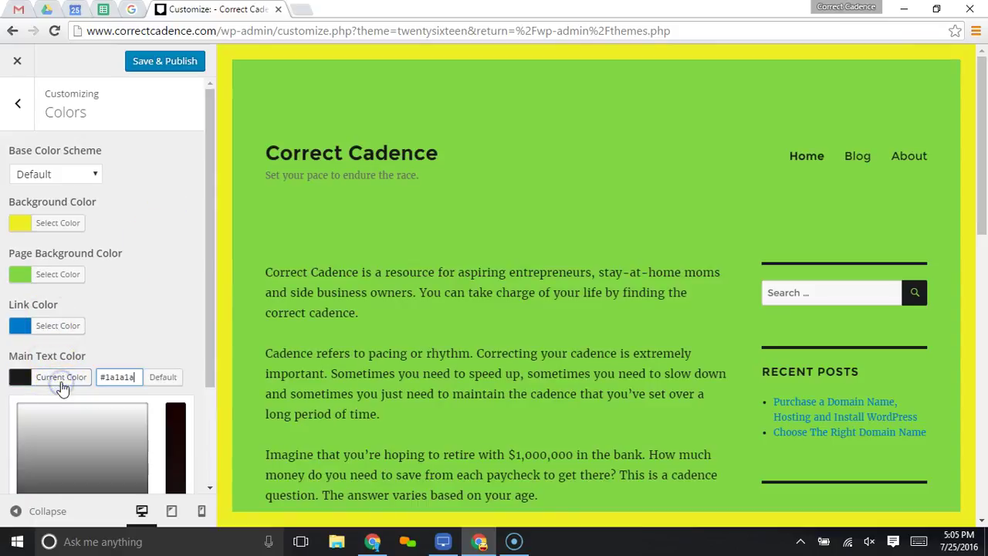
{"action": "left_click_drag", "start_coordinate": [71, 411], "coordinate": [20, 399]}
{"action": "scroll", "coordinate": [141, 325], "scroll_direction": "down", "scroll_amount": 1}
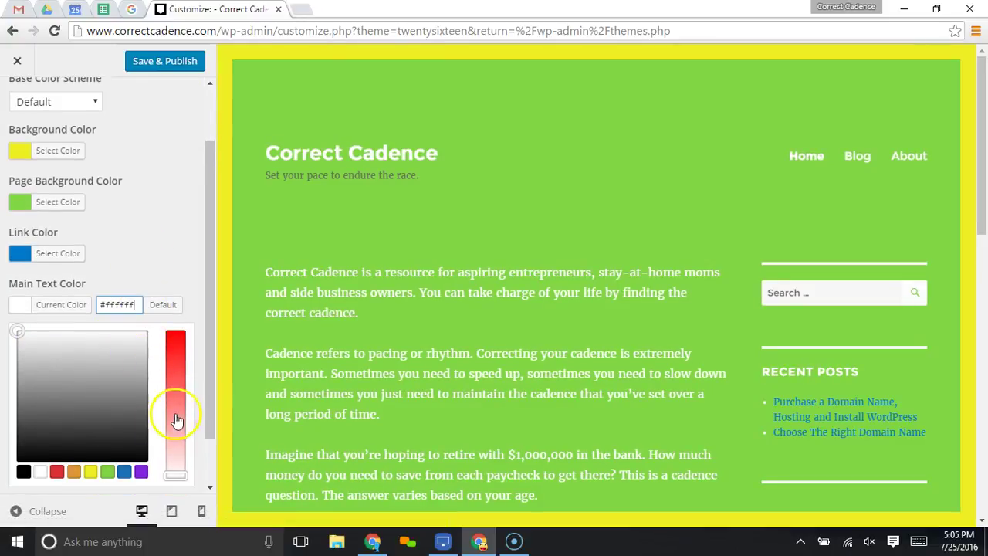
{"action": "left_click_drag", "start_coordinate": [174, 408], "coordinate": [174, 403]}
{"action": "left_click", "coordinate": [187, 263]}
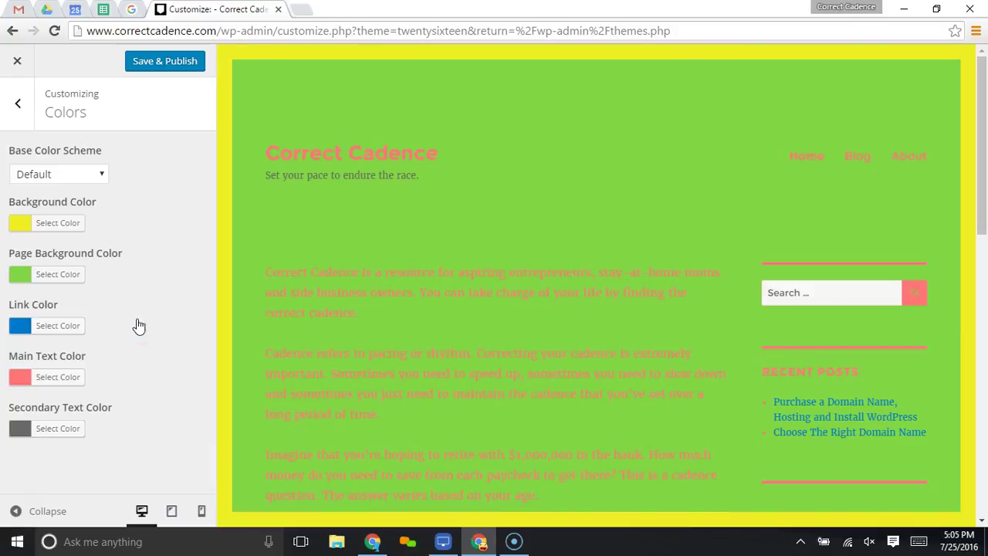
Try the Dark and Red base colour schemes, then restore the Default scheme
{"action": "left_click", "coordinate": [45, 181]}
{"action": "left_click", "coordinate": [54, 199]}
{"action": "left_click", "coordinate": [68, 177]}
{"action": "left_click", "coordinate": [58, 209]}
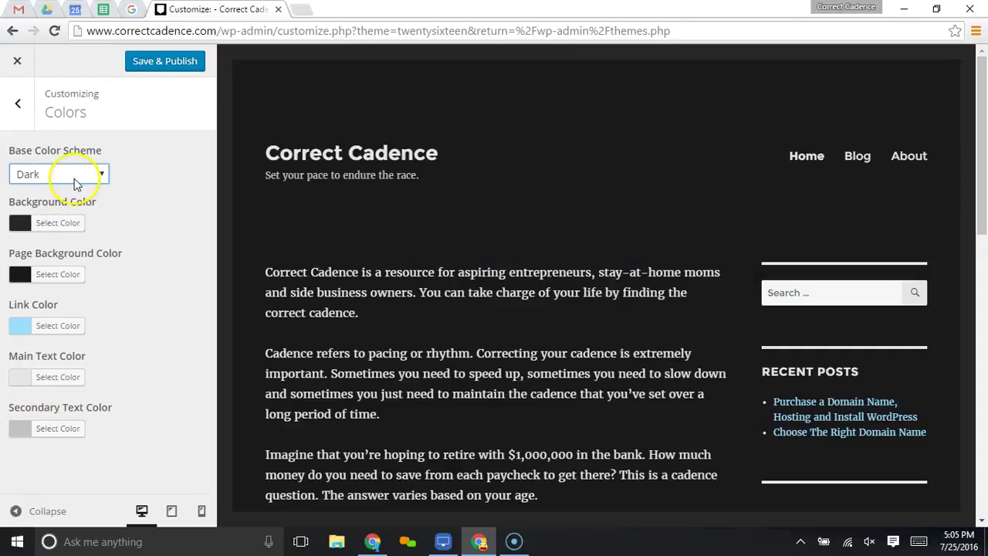
{"action": "left_click", "coordinate": [75, 182]}
{"action": "left_click", "coordinate": [64, 235]}
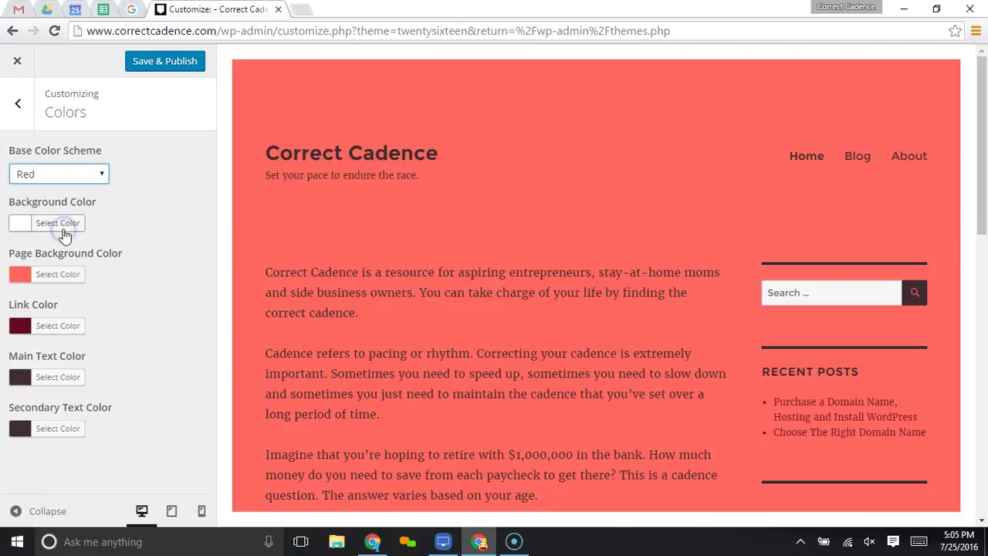
{"action": "left_click", "coordinate": [69, 176]}
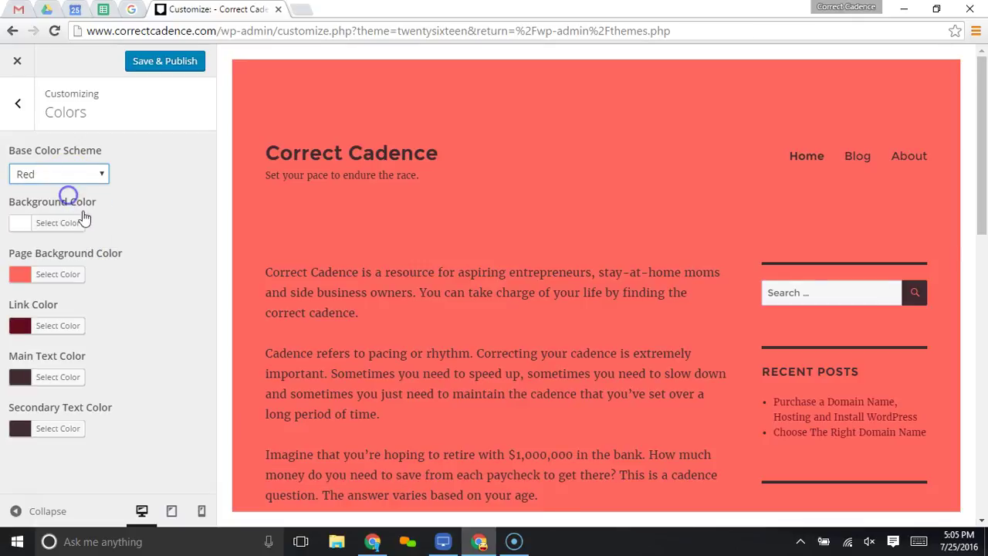
{"action": "left_click", "coordinate": [67, 192]}
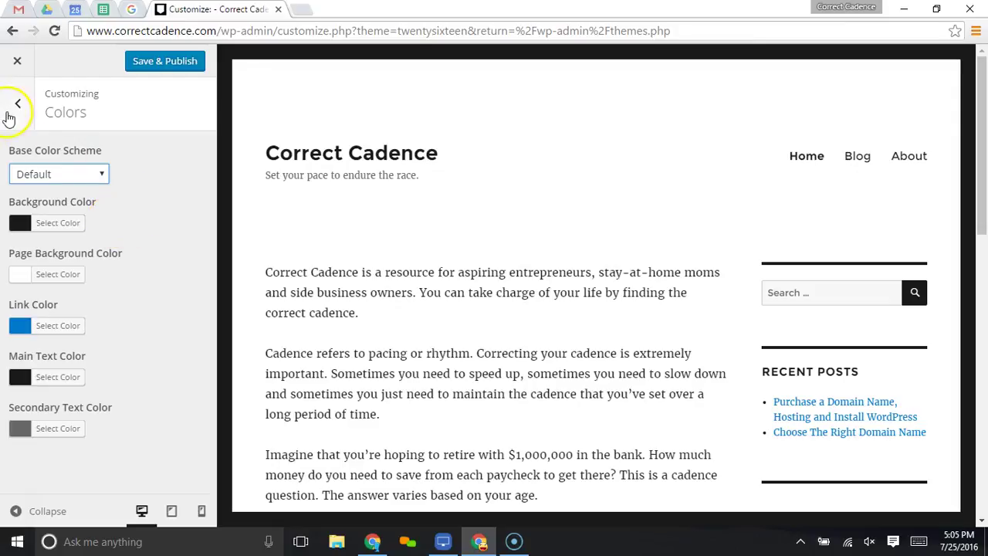
{"action": "left_click", "coordinate": [18, 104]}
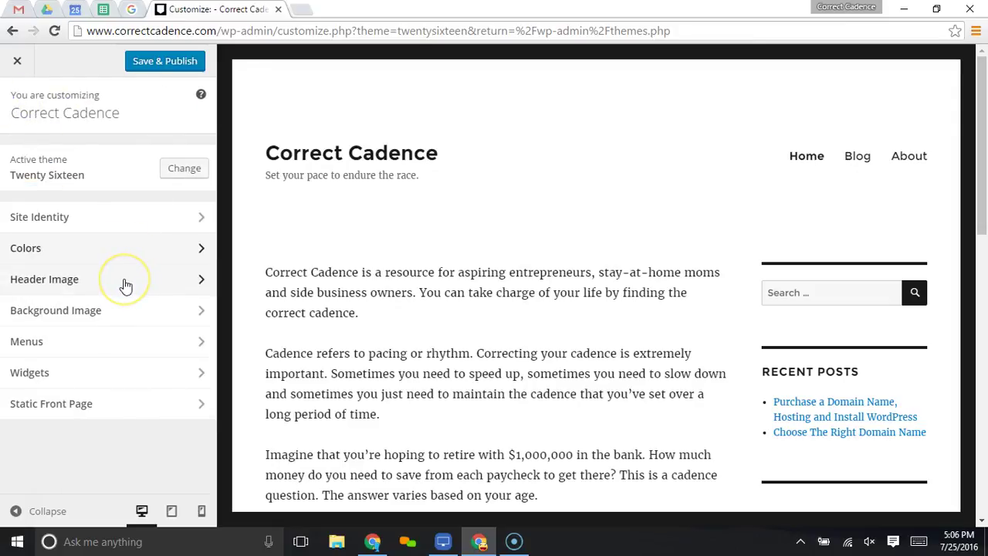
Set Header.png from the Media Library as the cropped header image
{"action": "left_click", "coordinate": [126, 282]}
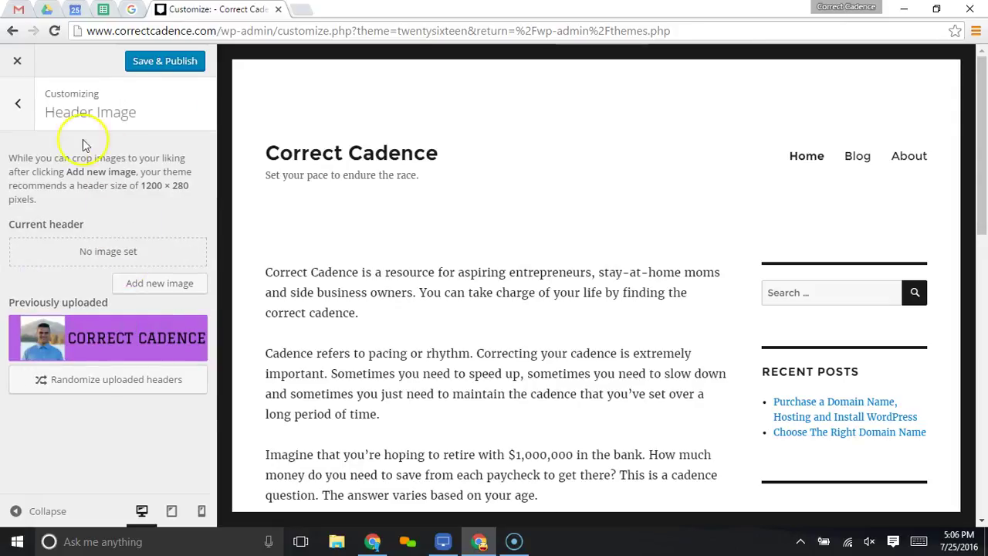
{"action": "left_click", "coordinate": [160, 284]}
{"action": "left_click", "coordinate": [54, 122]}
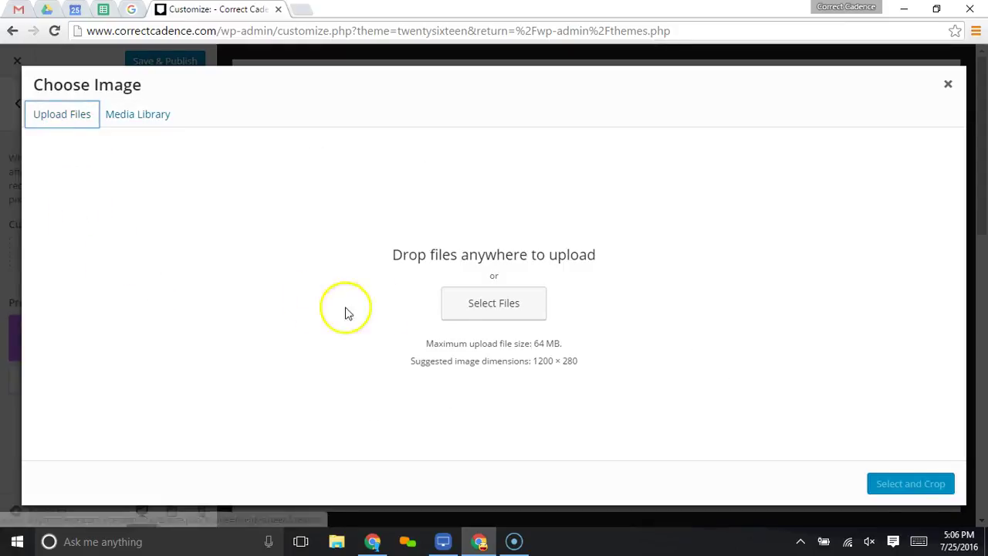
{"action": "left_click", "coordinate": [126, 122]}
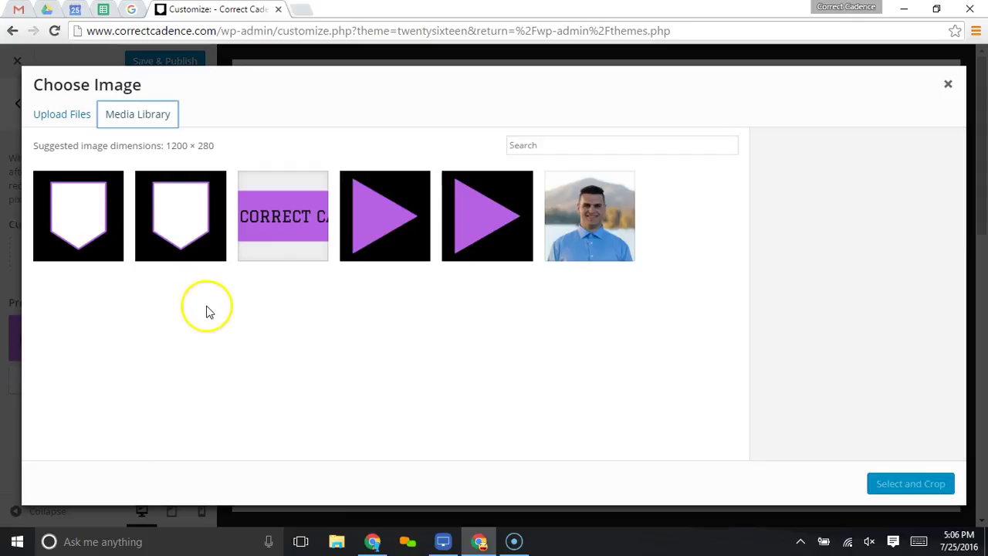
{"action": "left_click", "coordinate": [284, 197]}
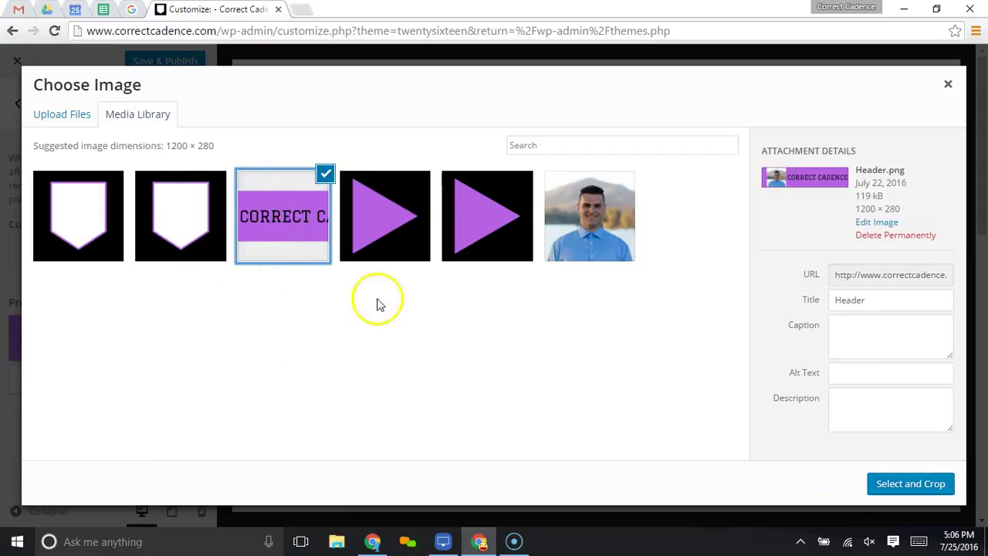
{"action": "left_click", "coordinate": [914, 485]}
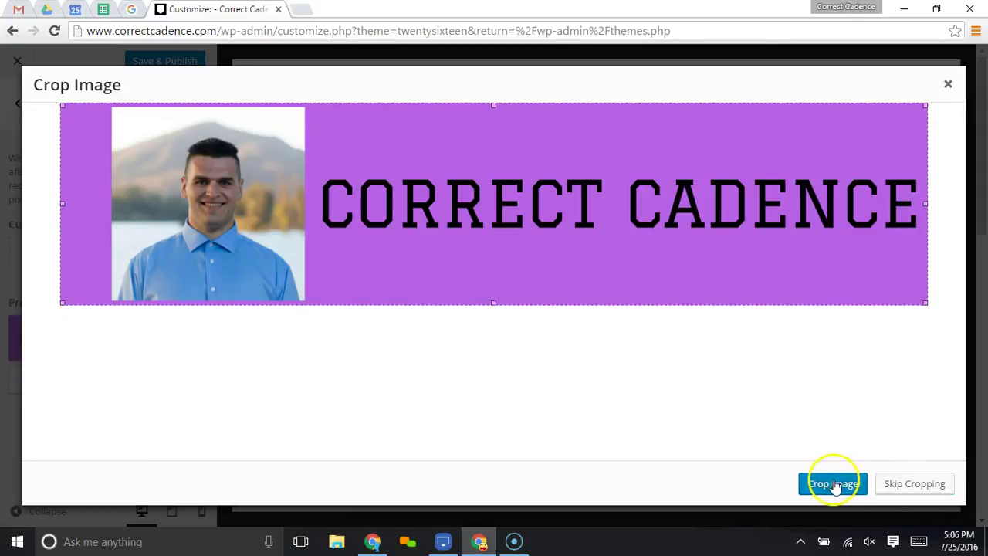
{"action": "left_click", "coordinate": [917, 485]}
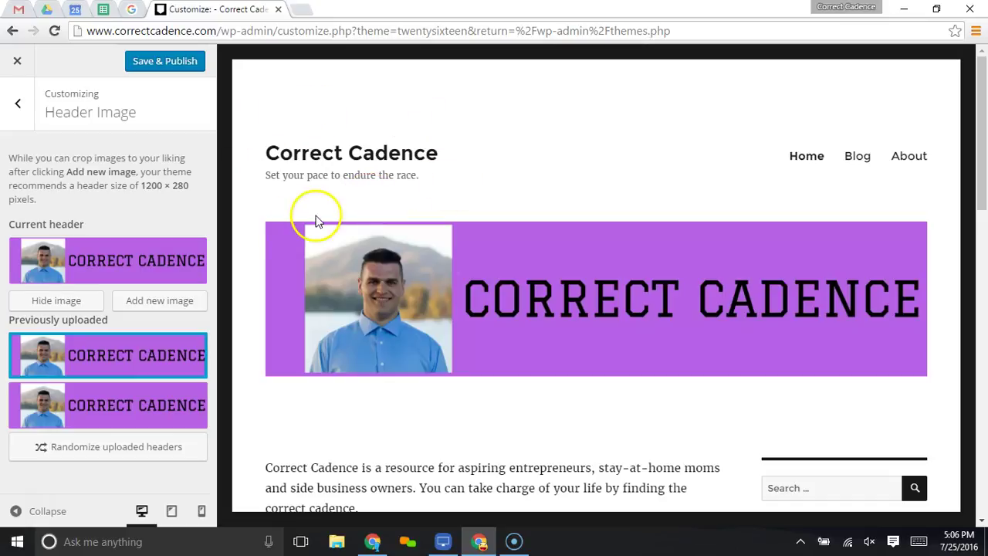
Check the new header at tablet, mobile and desktop widths before going back
{"action": "left_click", "coordinate": [173, 512]}
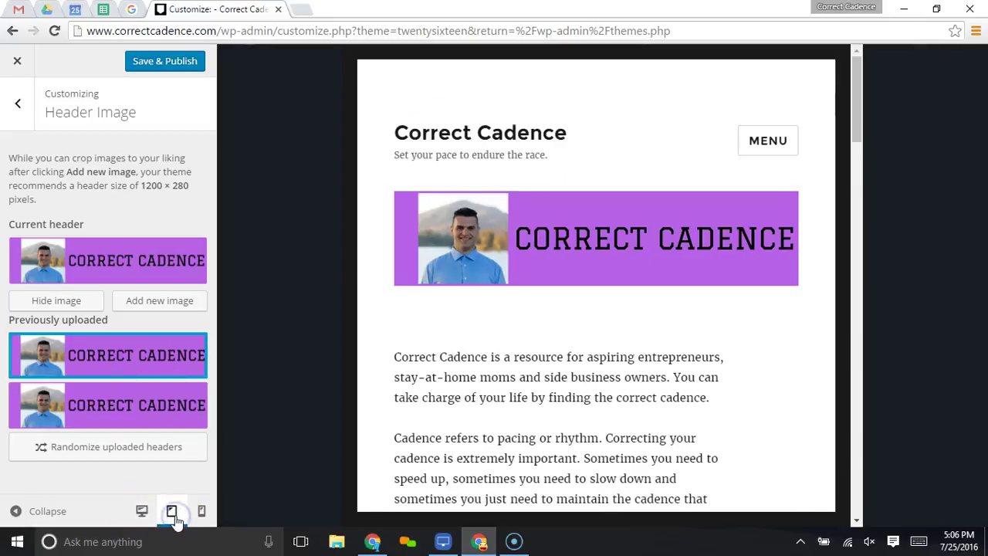
{"action": "left_click", "coordinate": [204, 511]}
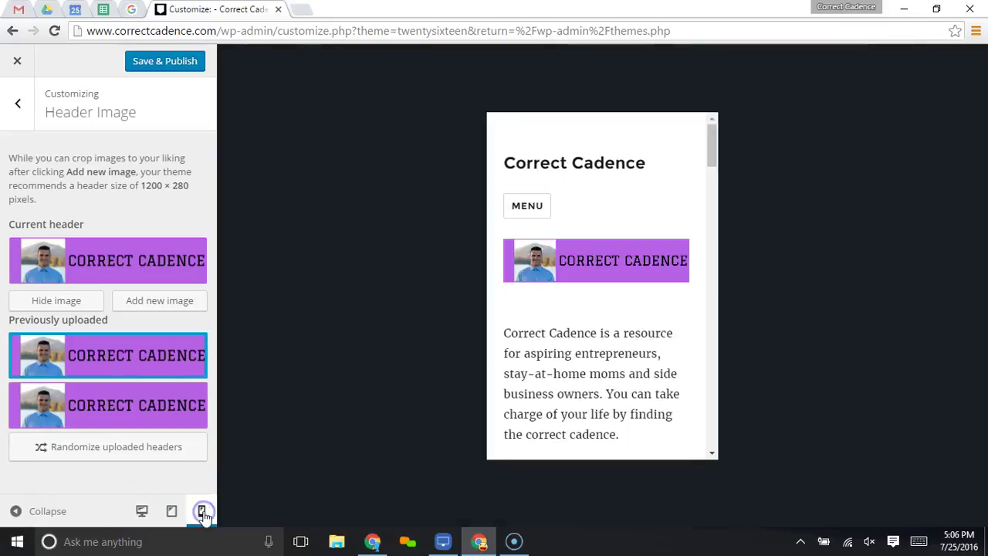
{"action": "left_click", "coordinate": [143, 512]}
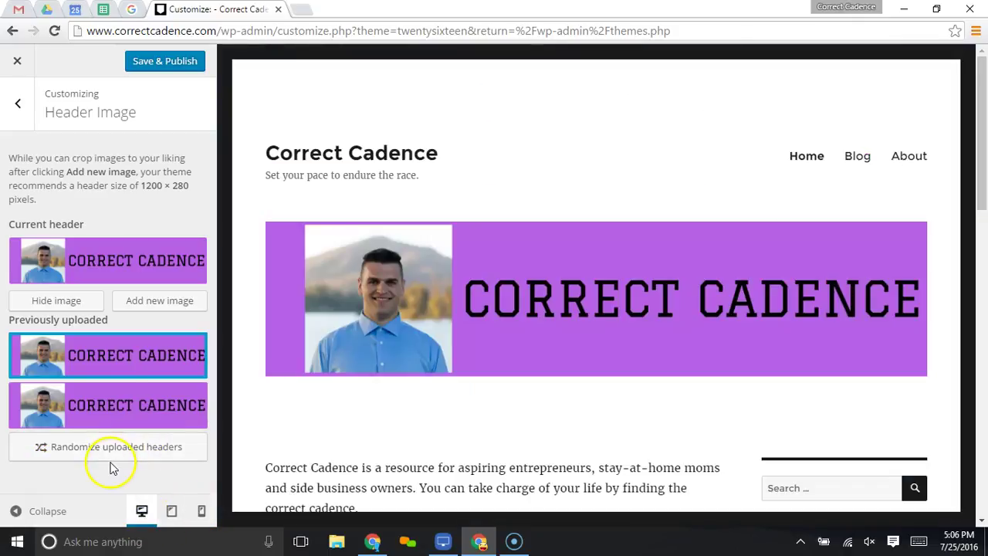
{"action": "left_click", "coordinate": [17, 103]}
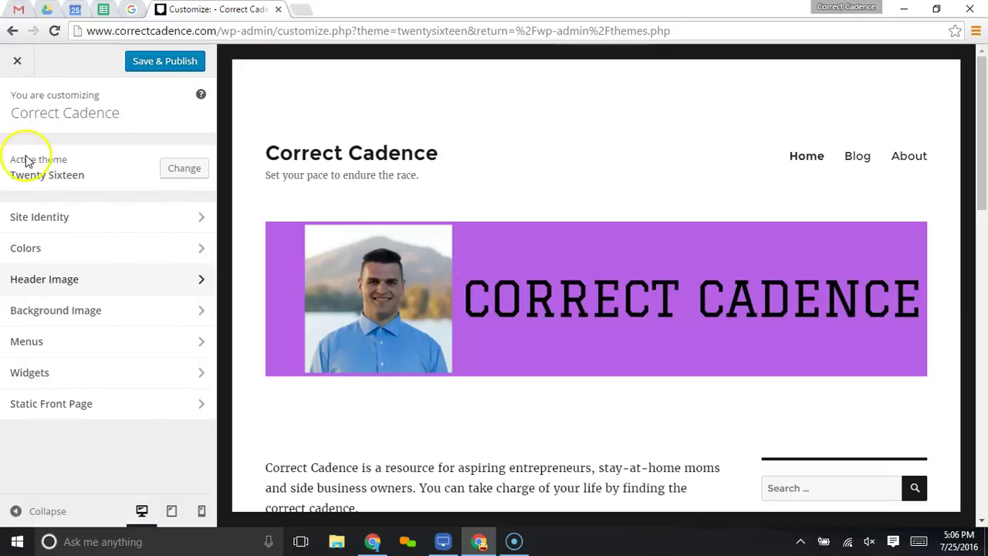
Hide the header image, glance at Background Image without changes, and open Menus
{"action": "left_click", "coordinate": [91, 278]}
{"action": "left_click", "coordinate": [76, 306]}
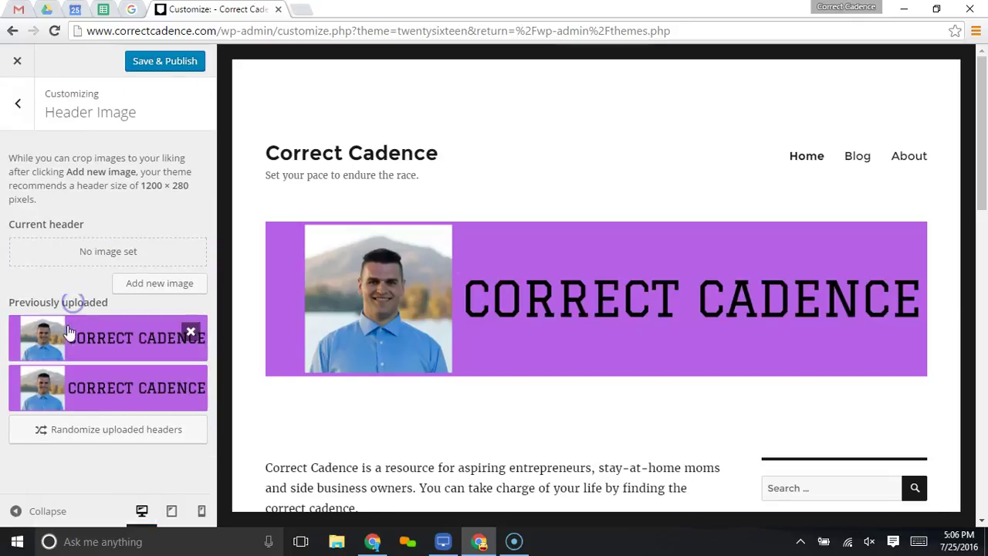
{"action": "left_click", "coordinate": [17, 108]}
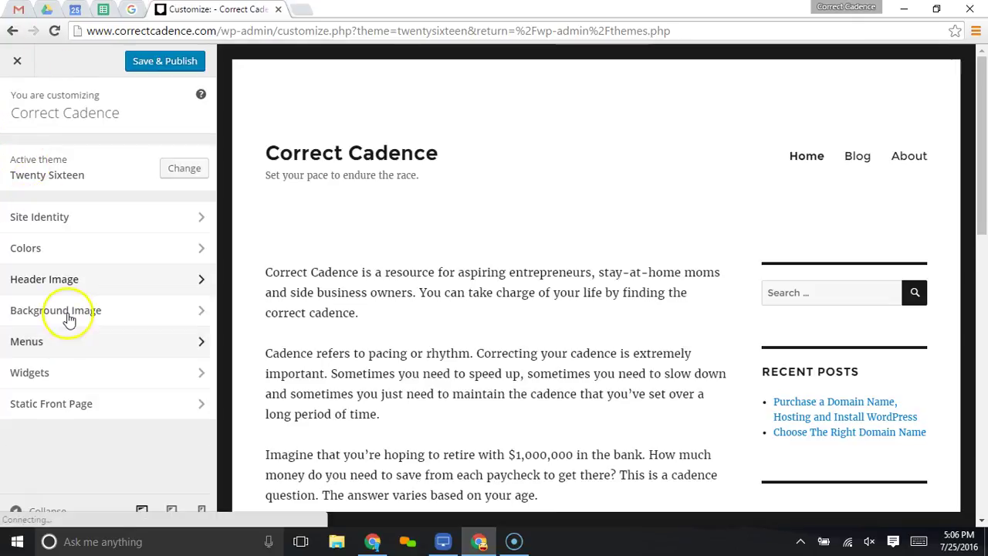
{"action": "left_click", "coordinate": [68, 313]}
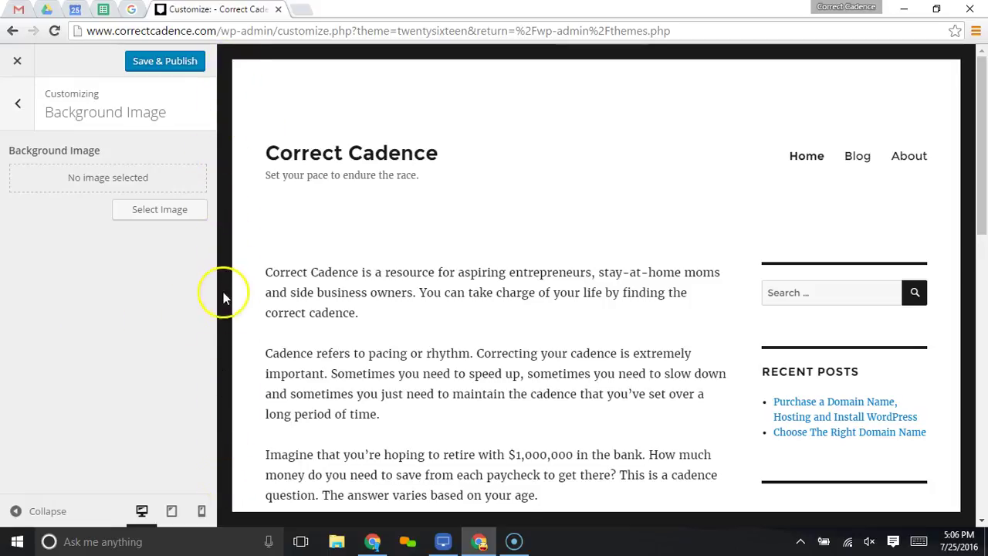
{"action": "left_click", "coordinate": [18, 104]}
{"action": "left_click", "coordinate": [31, 341]}
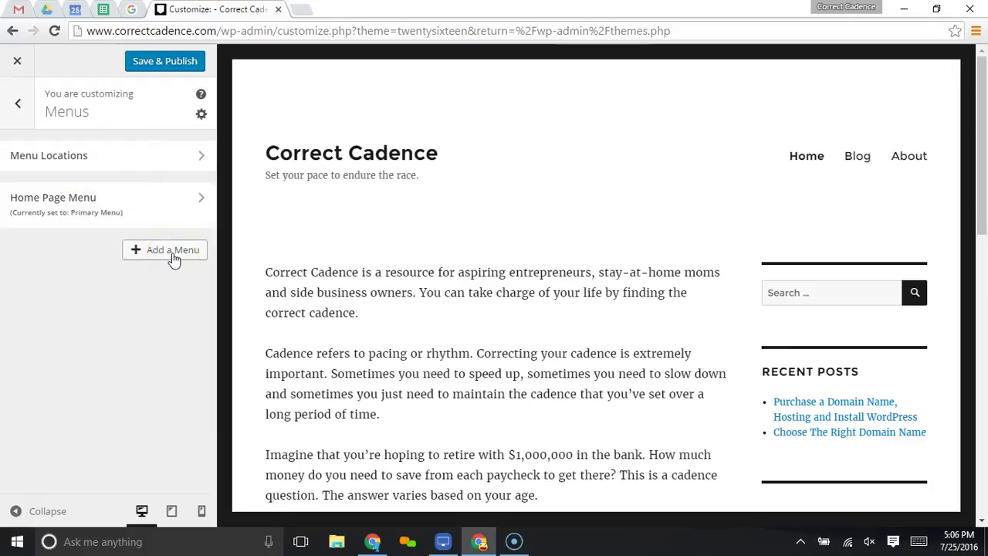
Move Home under Blog as a sub-item, then drag it back to the top of the menu
{"action": "left_click", "coordinate": [166, 209]}
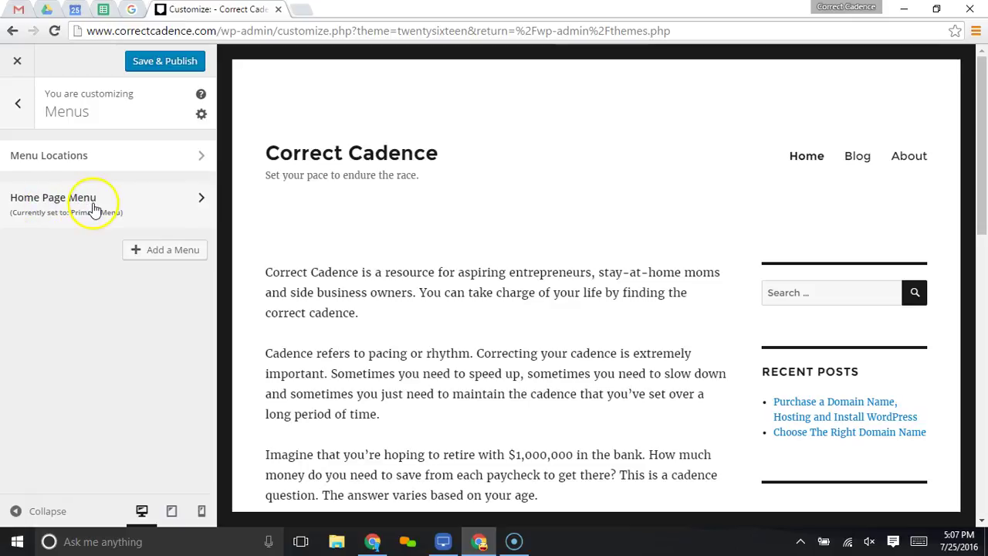
{"action": "left_click", "coordinate": [33, 202]}
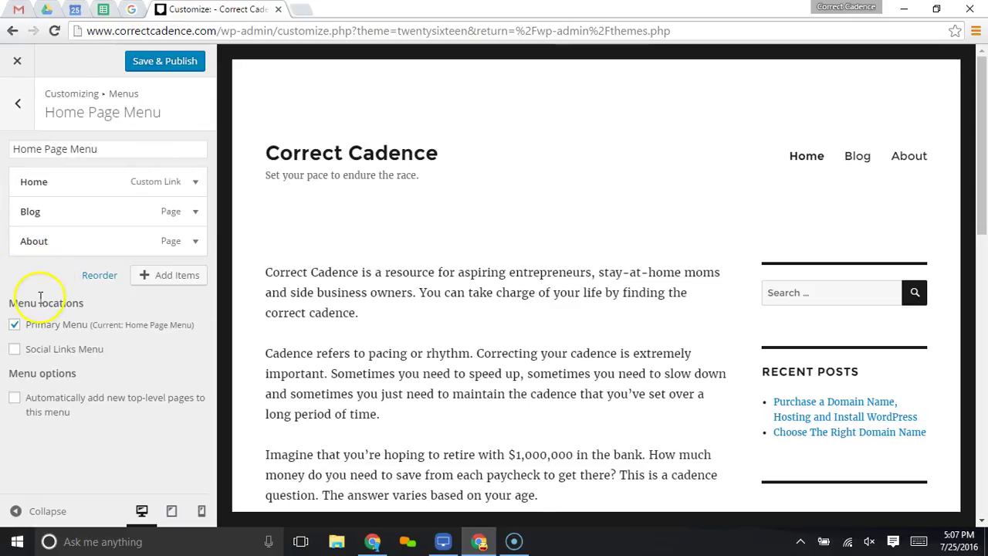
{"action": "left_click_drag", "start_coordinate": [59, 181], "coordinate": [42, 229]}
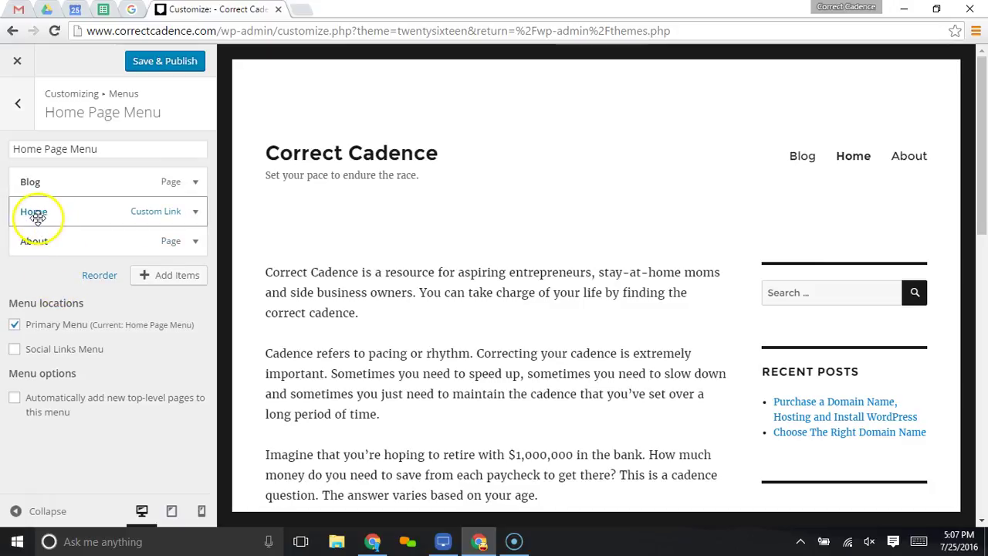
{"action": "left_click_drag", "start_coordinate": [36, 216], "coordinate": [54, 214]}
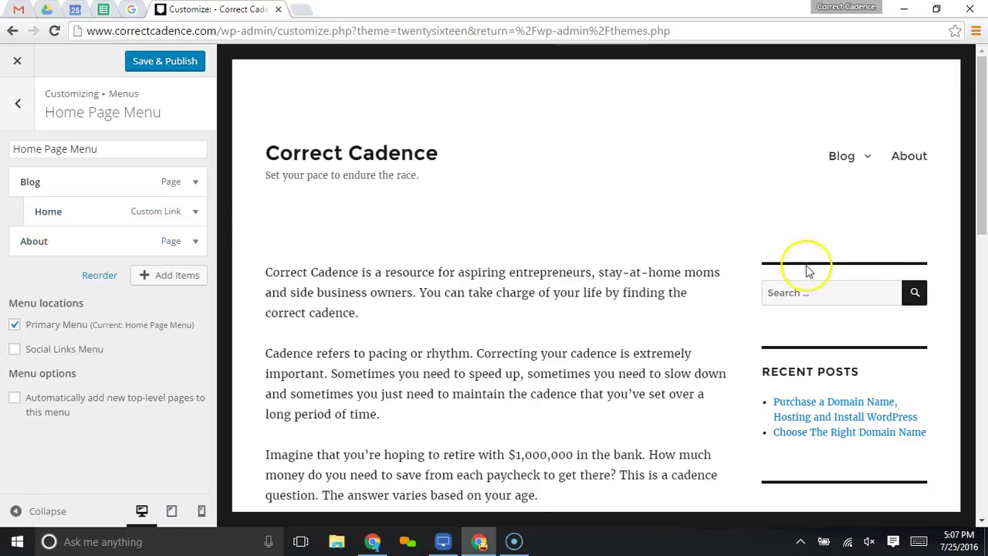
{"action": "mouse_move", "coordinate": [845, 158]}
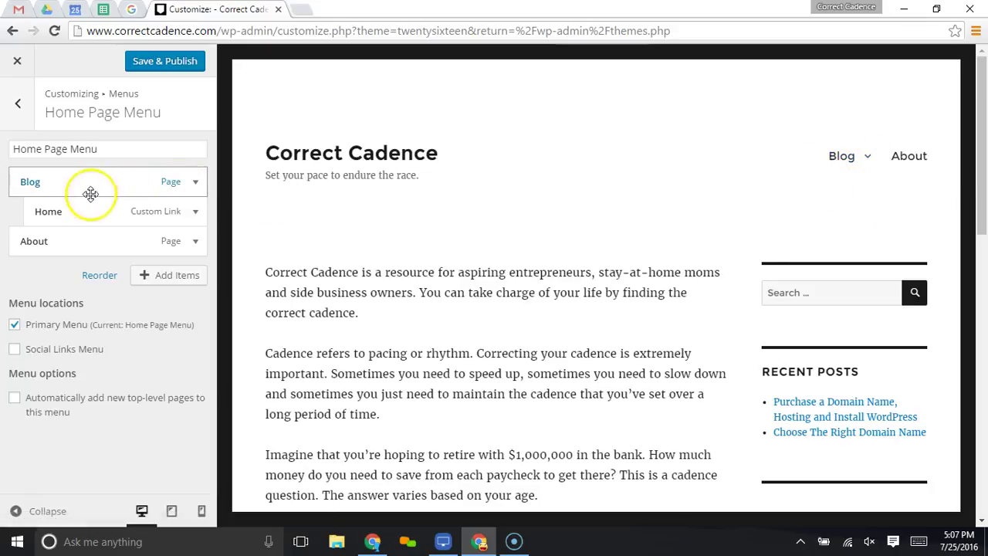
{"action": "left_click_drag", "start_coordinate": [70, 216], "coordinate": [56, 181]}
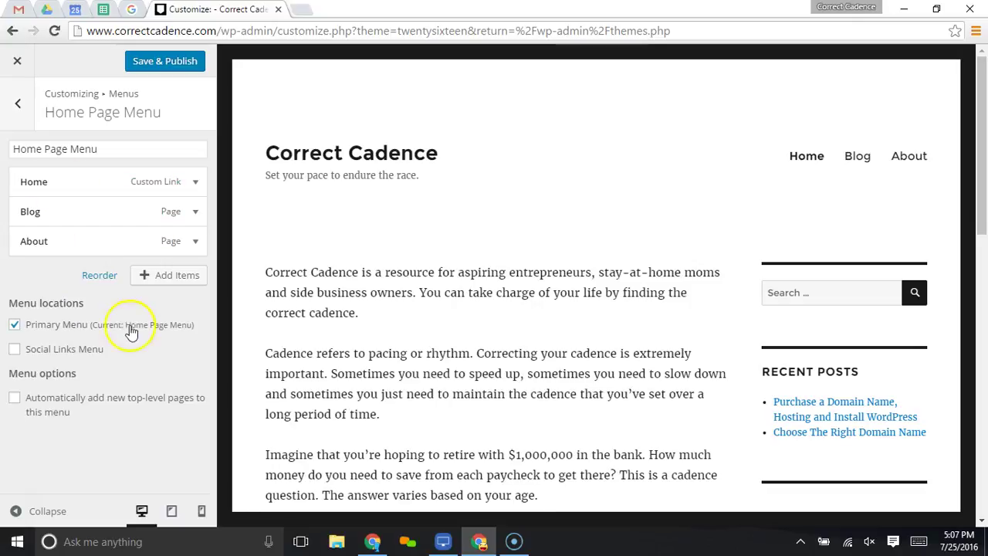
Add the #4 (no title) page to the Home Page Menu, then remove it again
{"action": "left_click", "coordinate": [163, 281]}
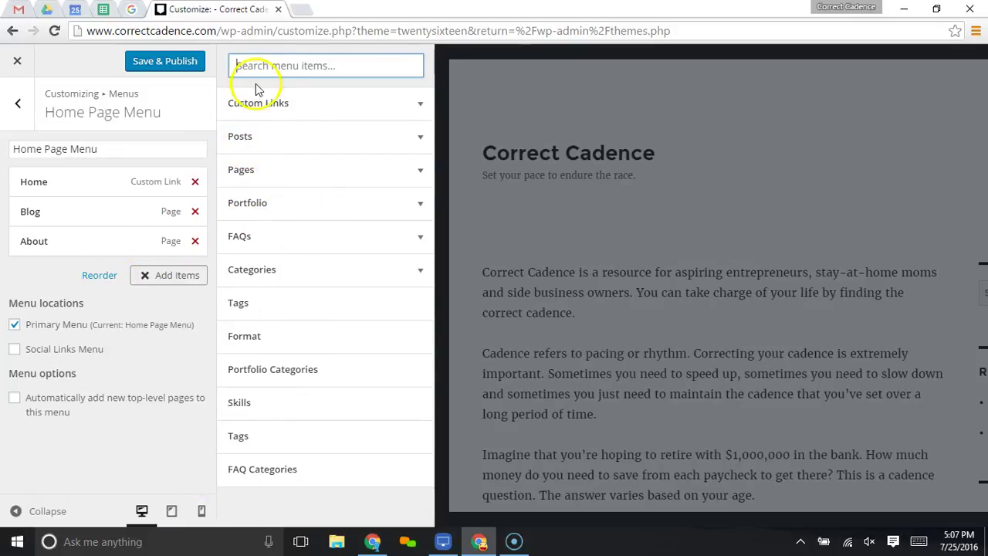
{"action": "left_click", "coordinate": [266, 169]}
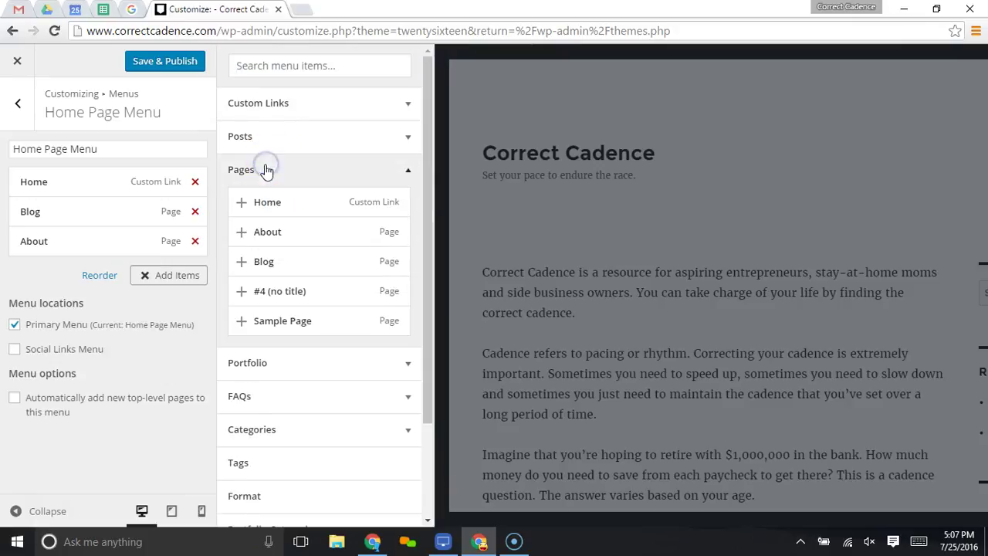
{"action": "left_click", "coordinate": [241, 291]}
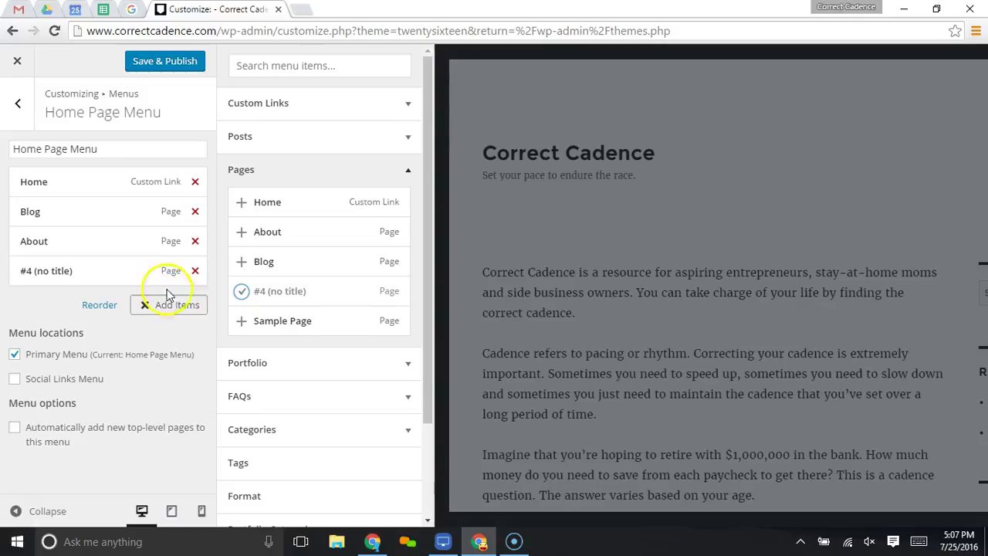
{"action": "left_click", "coordinate": [101, 305]}
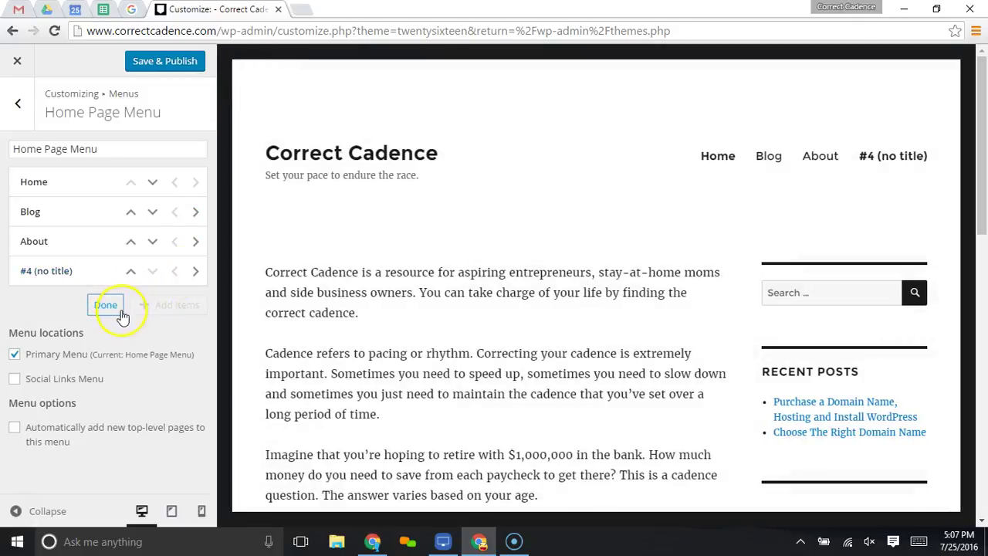
{"action": "left_click", "coordinate": [107, 306]}
{"action": "mouse_move", "coordinate": [90, 275]}
{"action": "left_mouse_down"}
{"action": "mouse_move", "coordinate": [97, 236]}
{"action": "mouse_move", "coordinate": [78, 276]}
{"action": "left_mouse_up"}
{"action": "left_click", "coordinate": [193, 272]}
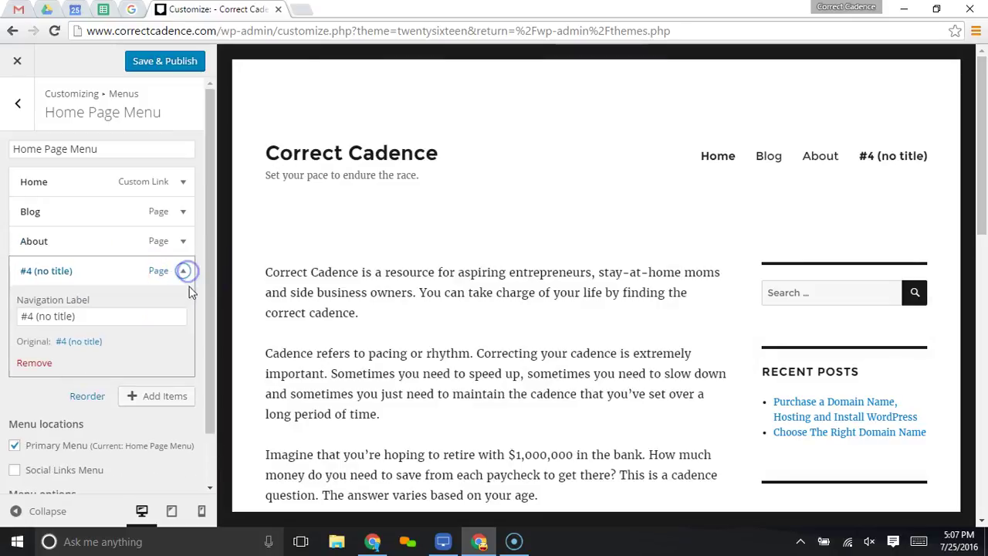
{"action": "left_click", "coordinate": [39, 362]}
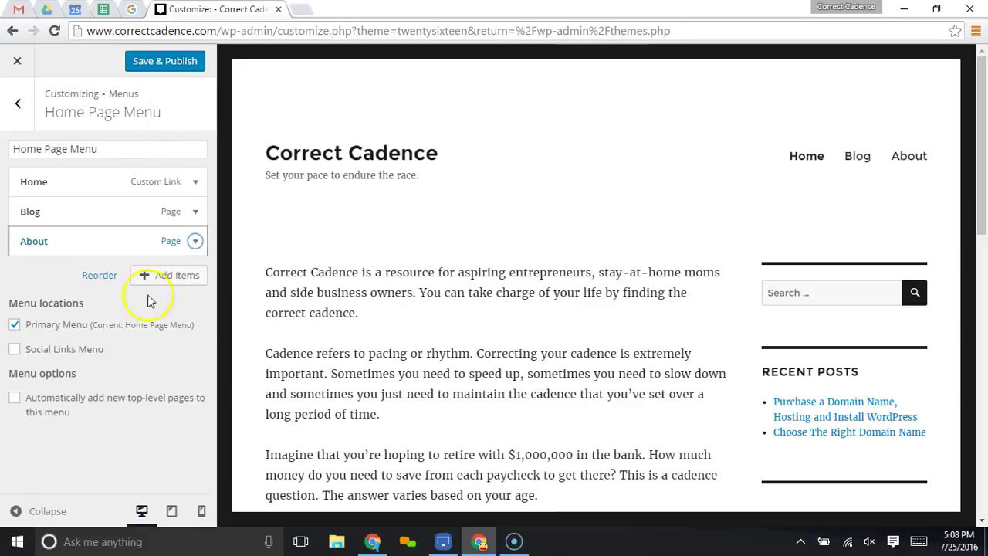
Save & Publish the changes and return to the main Customizer list
{"action": "left_click", "coordinate": [130, 69]}
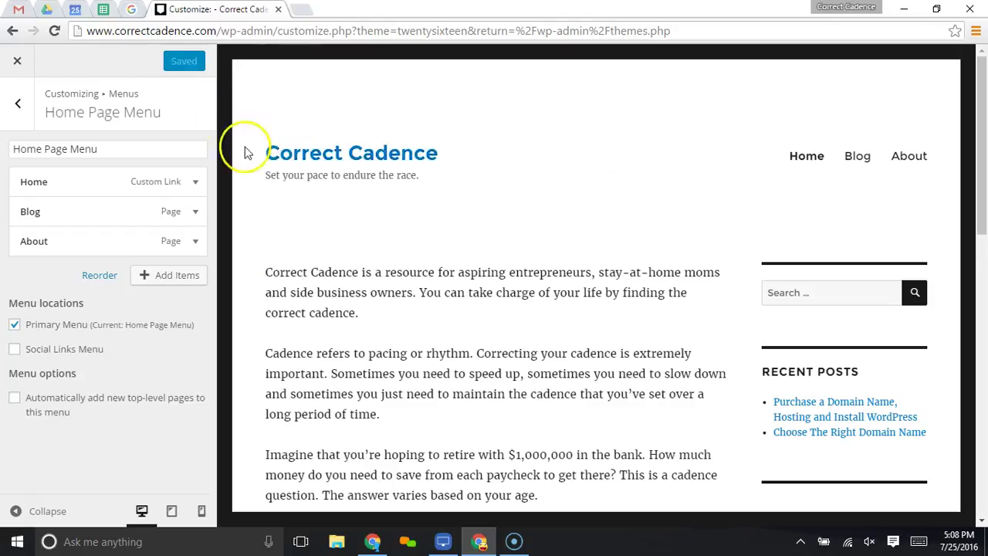
{"action": "left_click", "coordinate": [18, 112]}
{"action": "left_click", "coordinate": [15, 105]}
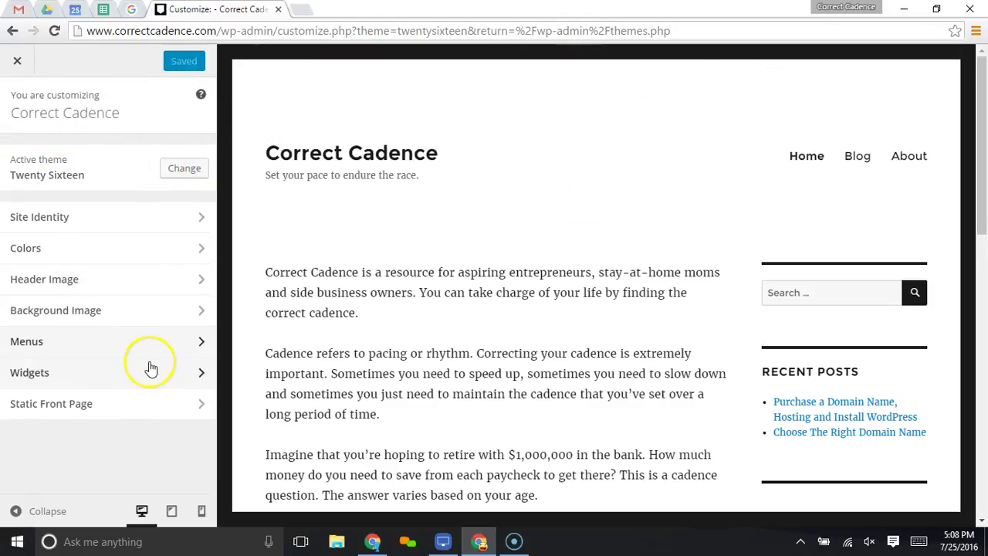
Open Widgets and scroll through the Sidebar, Content Bottom 1 and Content Bottom 2 areas
{"action": "left_click", "coordinate": [136, 379]}
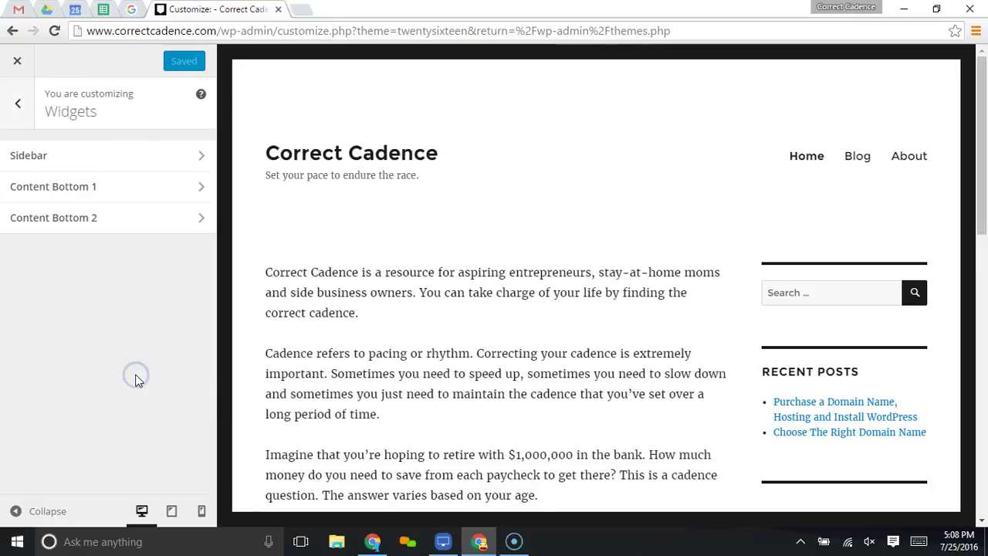
{"action": "scroll", "coordinate": [893, 327], "scroll_direction": "down", "scroll_amount": 5}
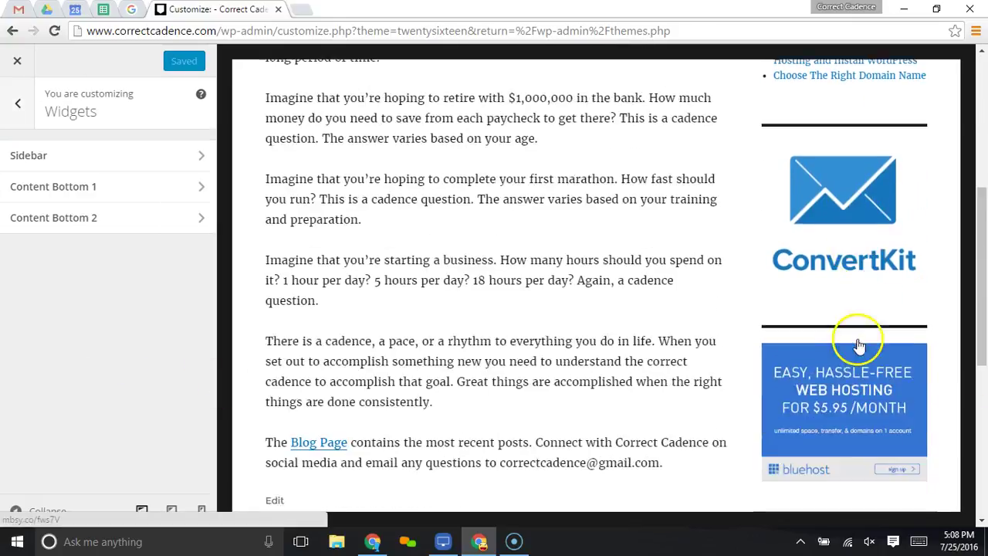
{"action": "scroll", "coordinate": [849, 309], "scroll_direction": "up", "scroll_amount": 4}
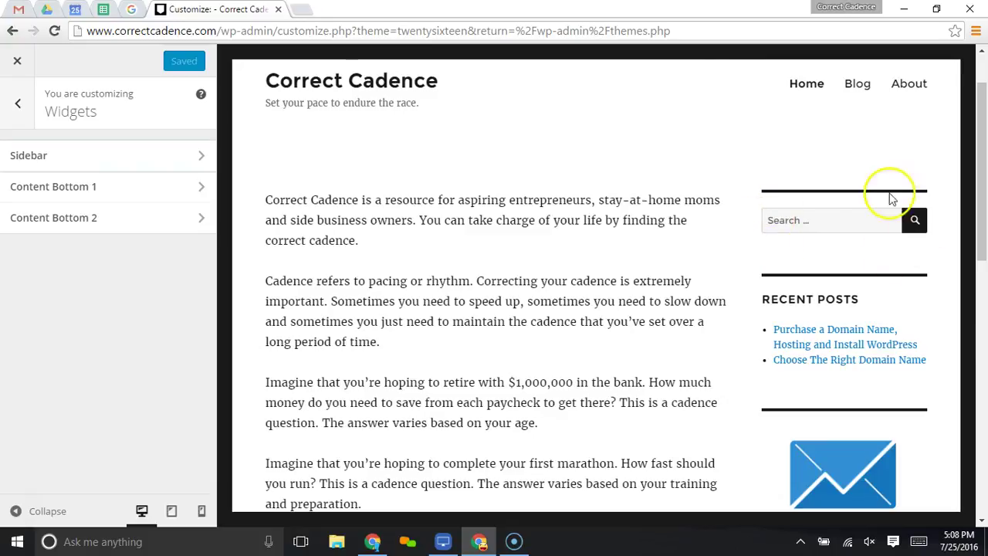
{"action": "scroll", "coordinate": [793, 233], "scroll_direction": "down", "scroll_amount": 1}
{"action": "scroll", "coordinate": [793, 233], "scroll_direction": "down", "scroll_amount": 1}
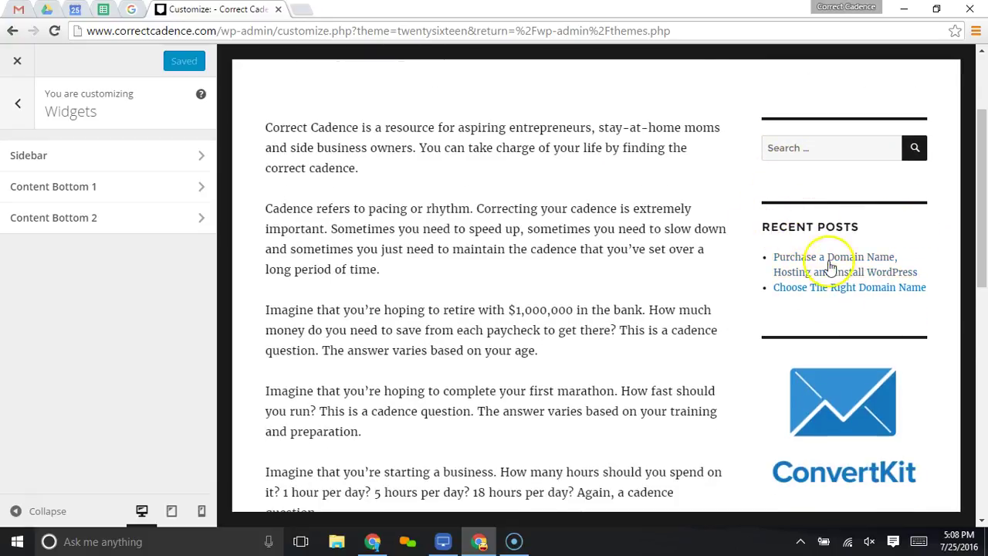
{"action": "scroll", "coordinate": [807, 247], "scroll_direction": "down", "scroll_amount": 2}
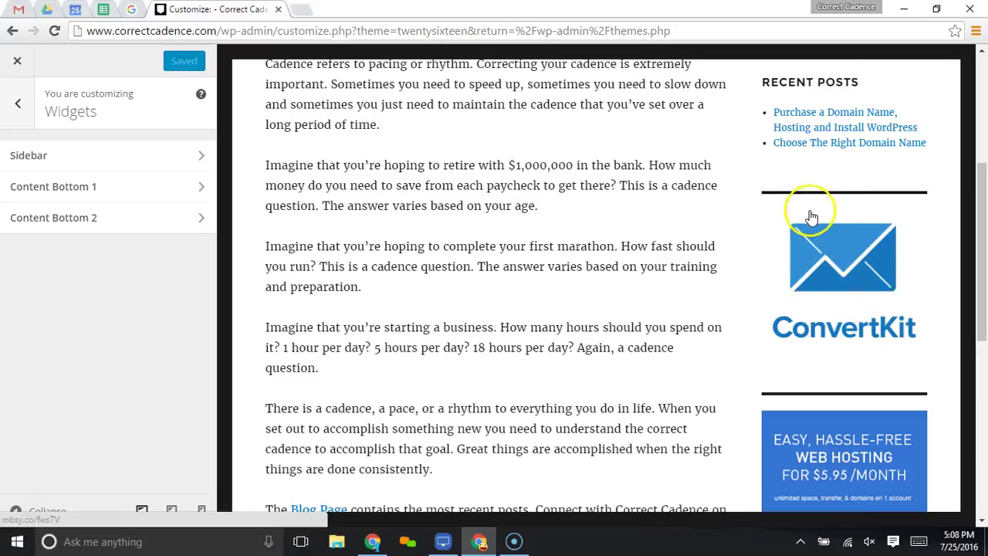
{"action": "scroll", "coordinate": [761, 336], "scroll_direction": "down", "scroll_amount": 4}
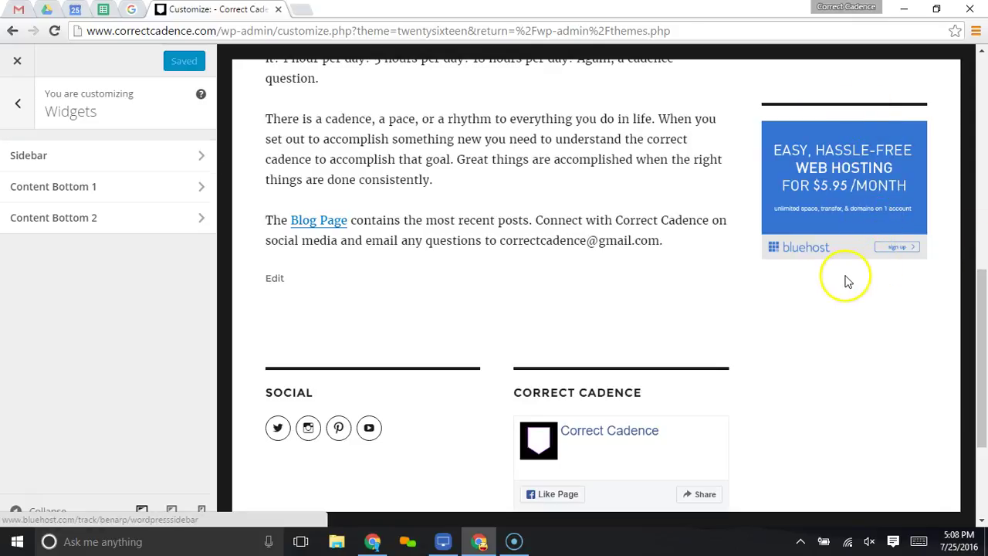
{"action": "scroll", "coordinate": [555, 263], "scroll_direction": "down", "scroll_amount": 2}
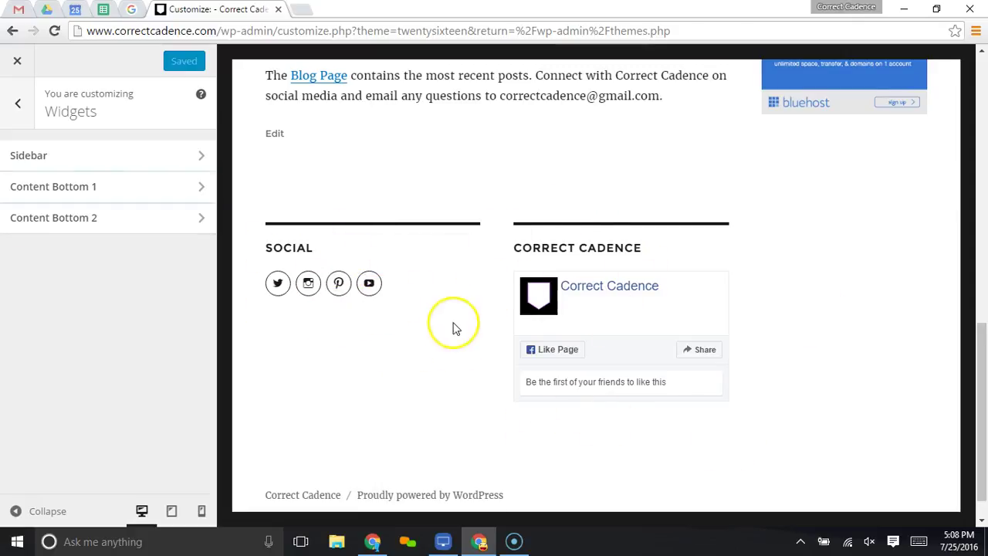
Look through the Sidebar, Content Bottom 1 and Content Bottom 2 widget areas
{"action": "left_click", "coordinate": [46, 156]}
{"action": "left_click", "coordinate": [18, 103]}
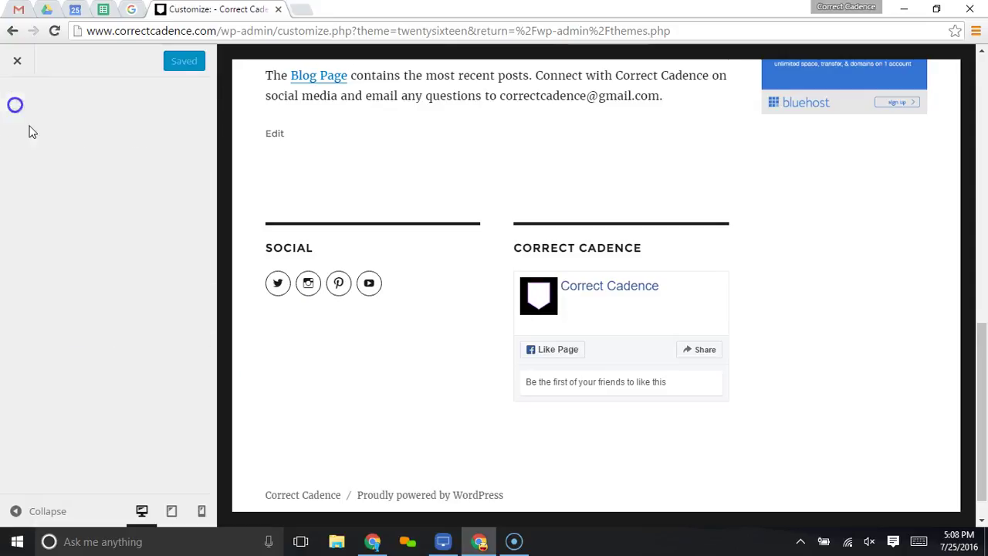
{"action": "left_click", "coordinate": [71, 191]}
{"action": "left_click", "coordinate": [17, 102]}
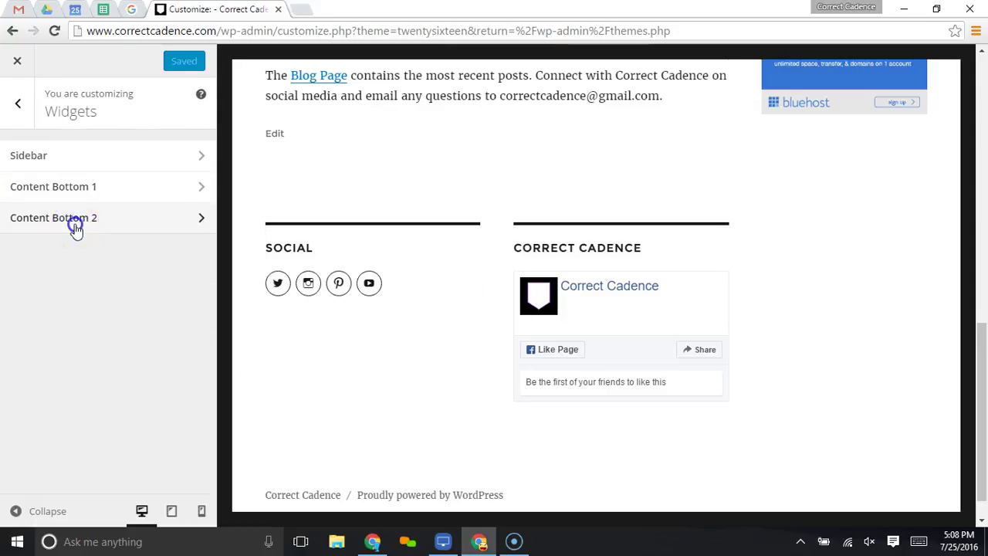
{"action": "left_click", "coordinate": [75, 221]}
{"action": "left_click", "coordinate": [16, 102]}
Reopen the Sidebar and scroll through the list of available widget types
{"action": "left_click", "coordinate": [86, 162]}
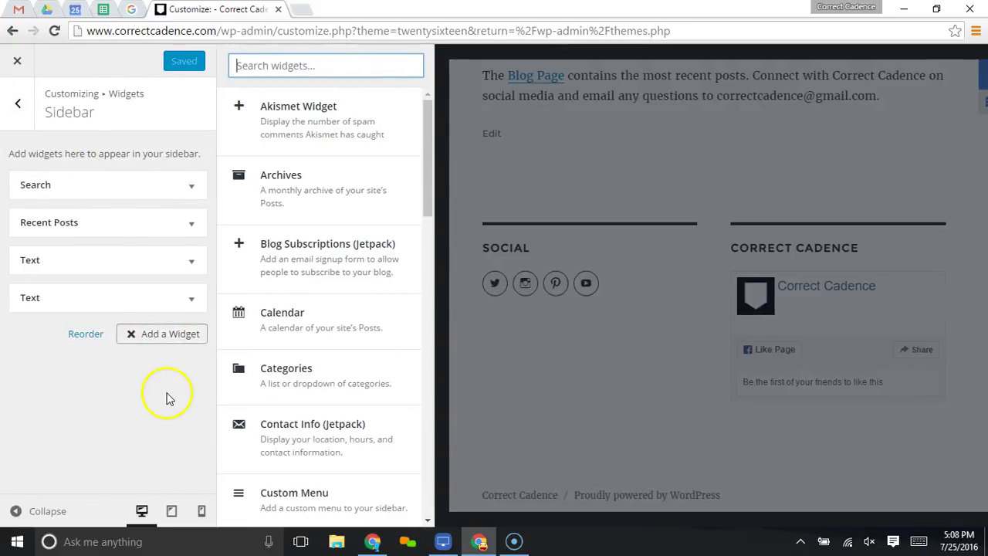
{"action": "scroll", "coordinate": [350, 147], "scroll_direction": "down", "scroll_amount": 1}
{"action": "scroll", "coordinate": [340, 162], "scroll_direction": "down", "scroll_amount": 7}
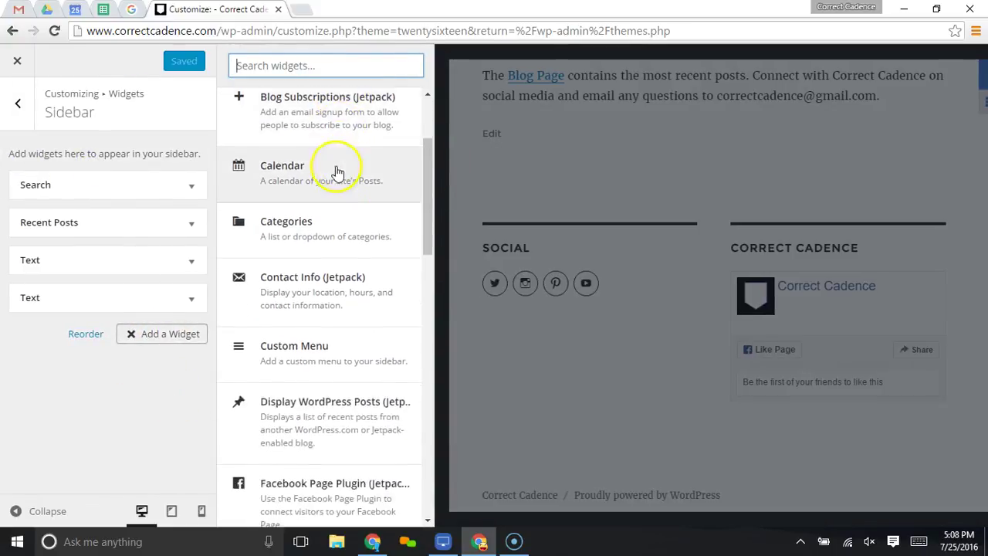
{"action": "scroll", "coordinate": [331, 245], "scroll_direction": "down", "scroll_amount": 3}
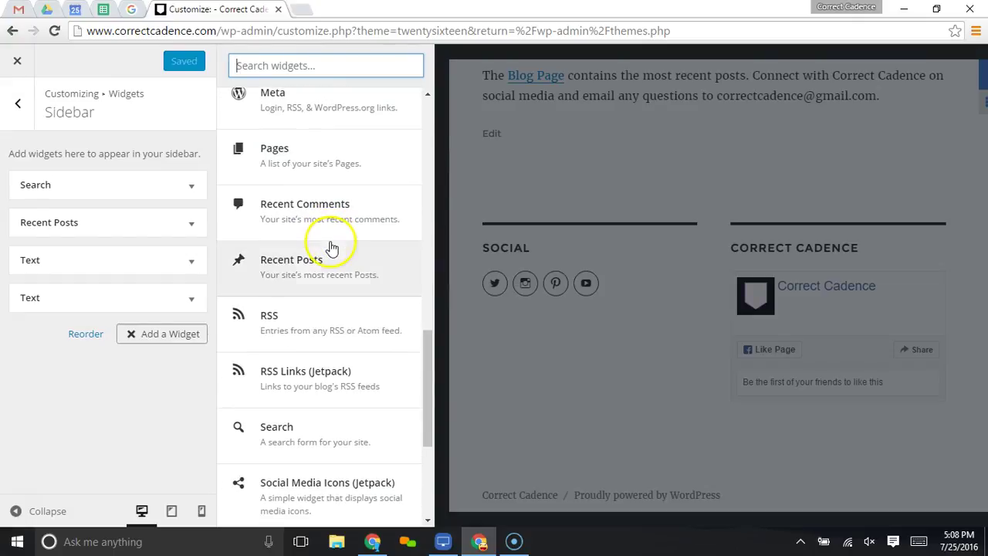
{"action": "scroll", "coordinate": [332, 266], "scroll_direction": "down", "scroll_amount": 3}
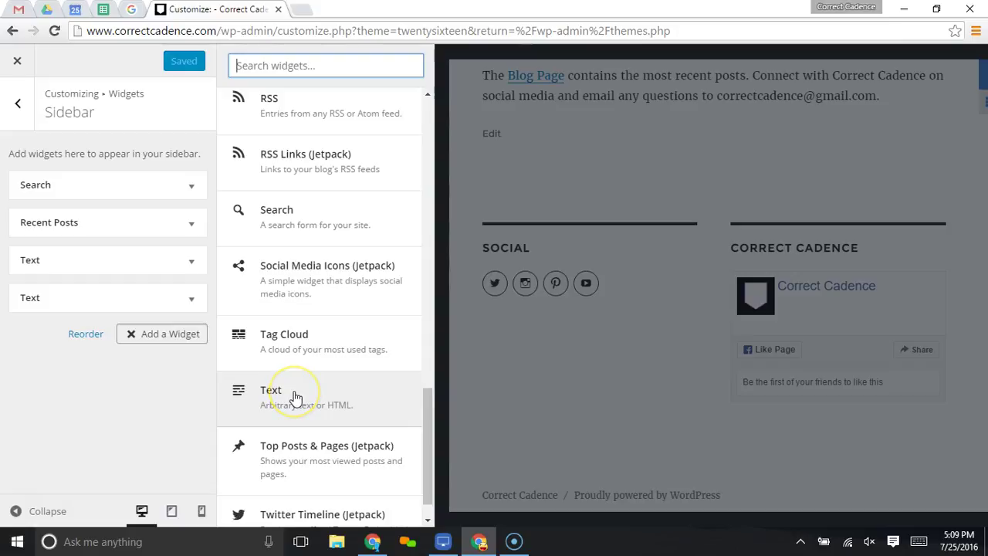
{"action": "left_click", "coordinate": [18, 103]}
Load the home page in the preview and switch the front page to Your latest posts
{"action": "left_click", "coordinate": [17, 103]}
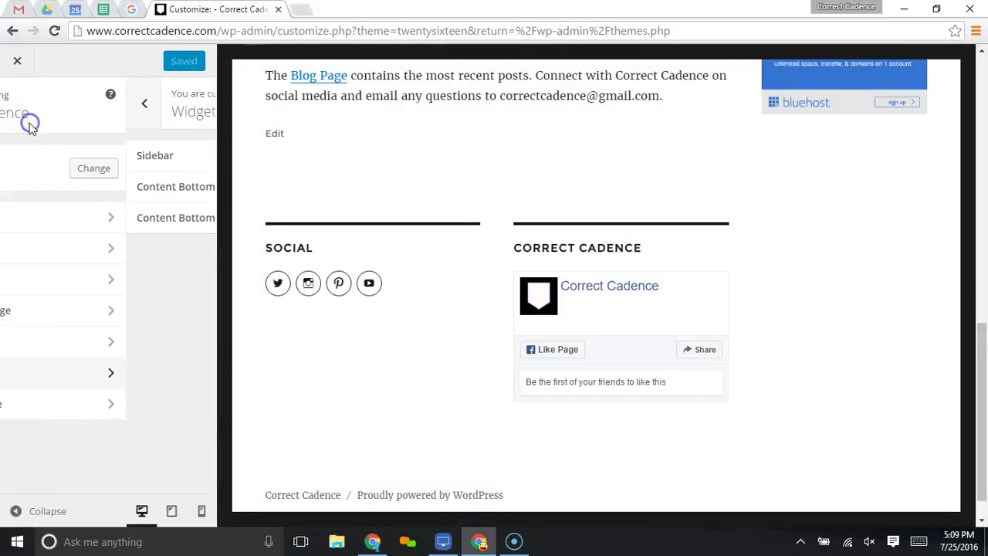
{"action": "left_click", "coordinate": [82, 408]}
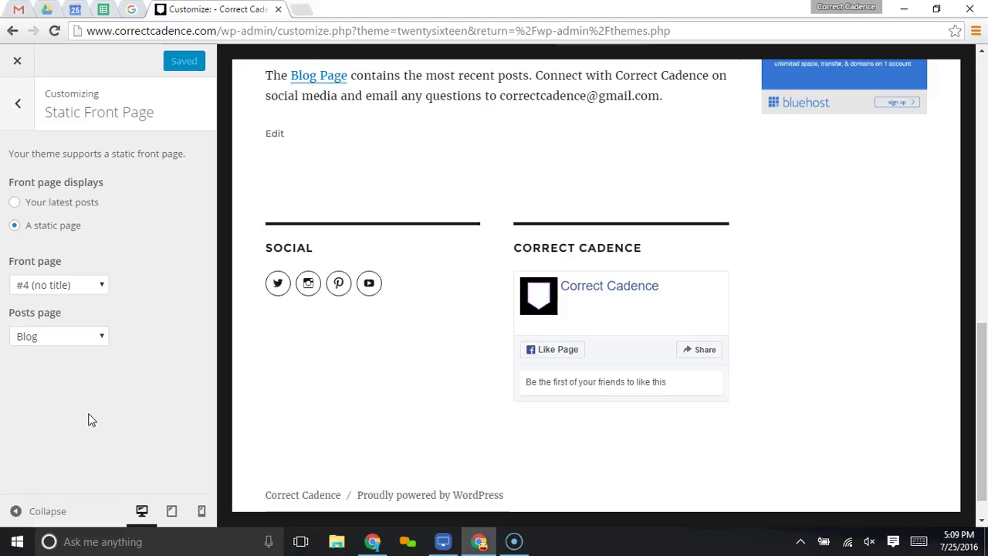
{"action": "left_click", "coordinate": [441, 360]}
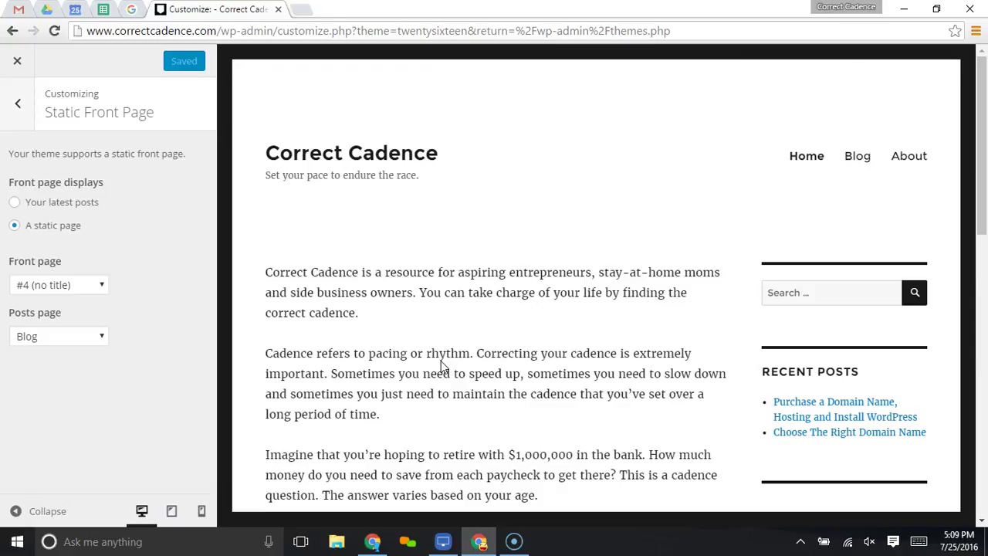
{"action": "left_click", "coordinate": [61, 235]}
{"action": "left_click", "coordinate": [21, 205]}
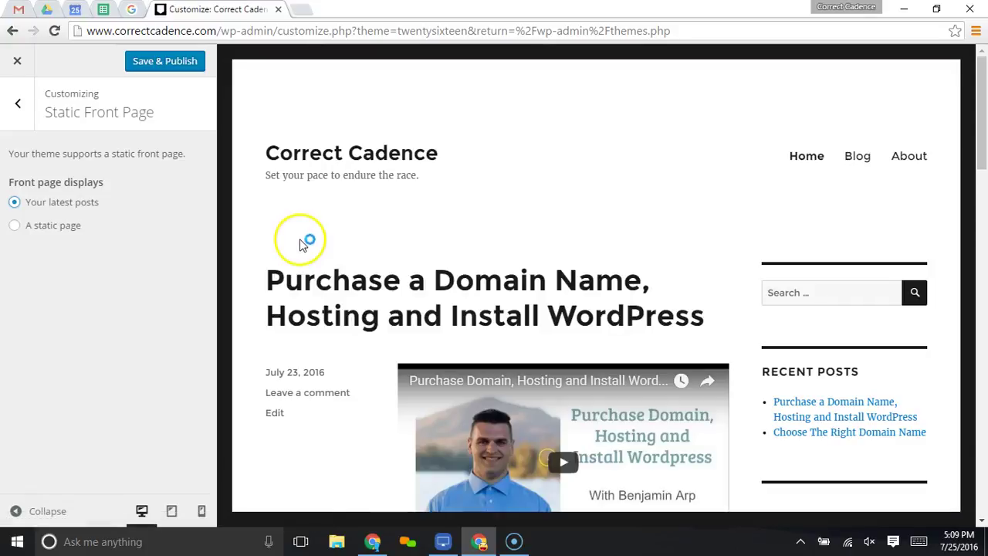
Scroll the latest-posts preview, then restore A static page as the front page
{"action": "scroll", "coordinate": [300, 232], "scroll_direction": "down", "scroll_amount": 3}
{"action": "scroll", "coordinate": [354, 220], "scroll_direction": "up", "scroll_amount": 1}
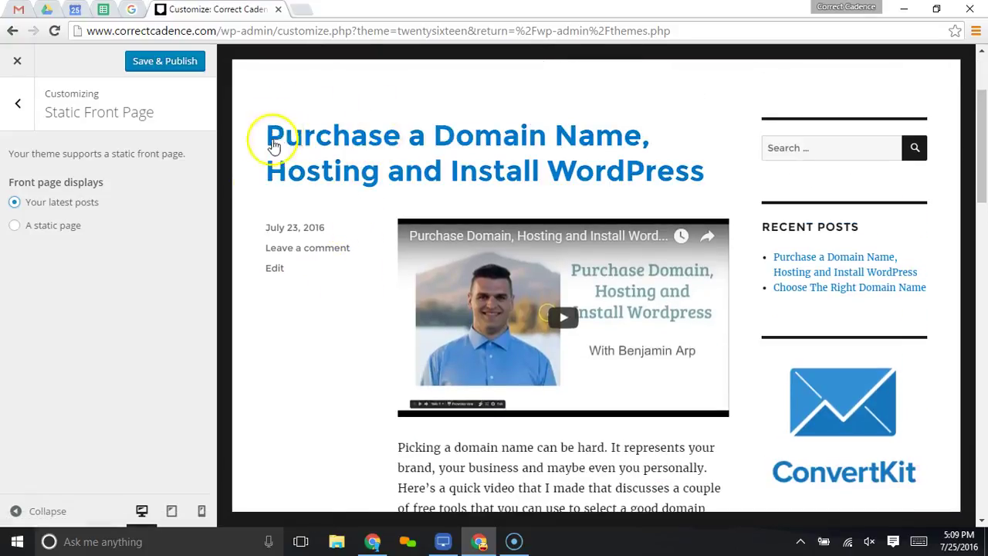
{"action": "scroll", "coordinate": [325, 228], "scroll_direction": "down", "scroll_amount": 8}
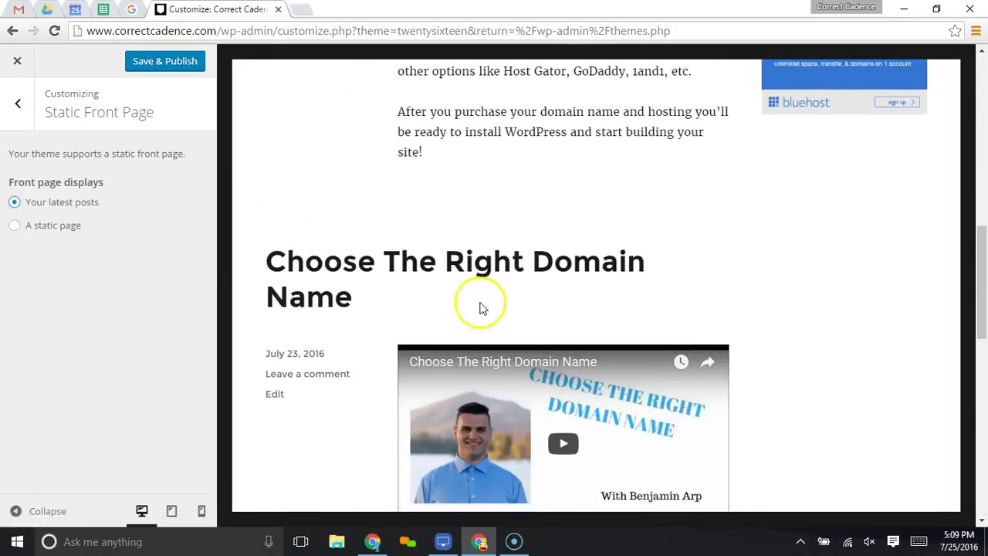
{"action": "scroll", "coordinate": [380, 311], "scroll_direction": "down", "scroll_amount": 2}
{"action": "scroll", "coordinate": [379, 311], "scroll_direction": "down", "scroll_amount": 3}
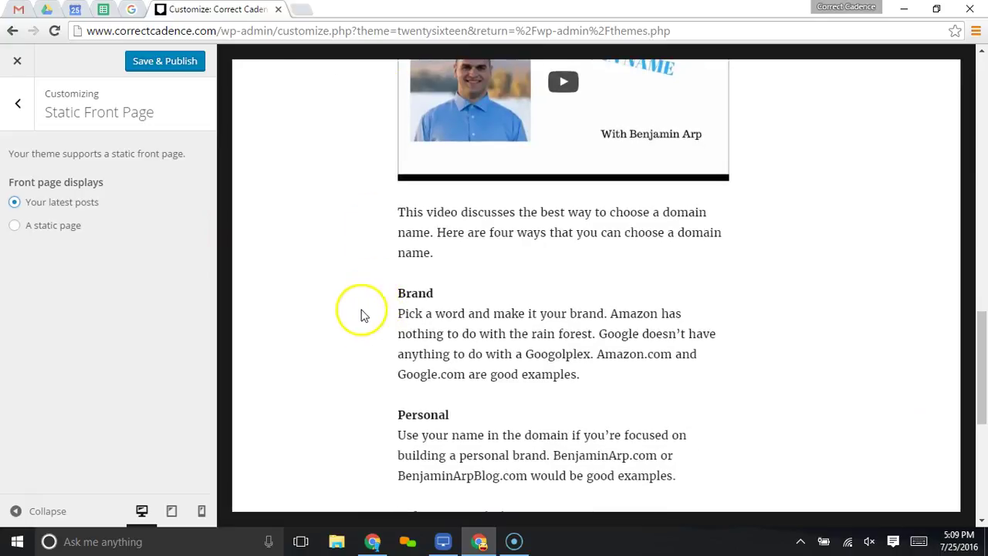
{"action": "scroll", "coordinate": [343, 319], "scroll_direction": "up", "scroll_amount": 10}
{"action": "scroll", "coordinate": [292, 308], "scroll_direction": "up", "scroll_amount": 2}
{"action": "scroll", "coordinate": [292, 307], "scroll_direction": "up", "scroll_amount": 2}
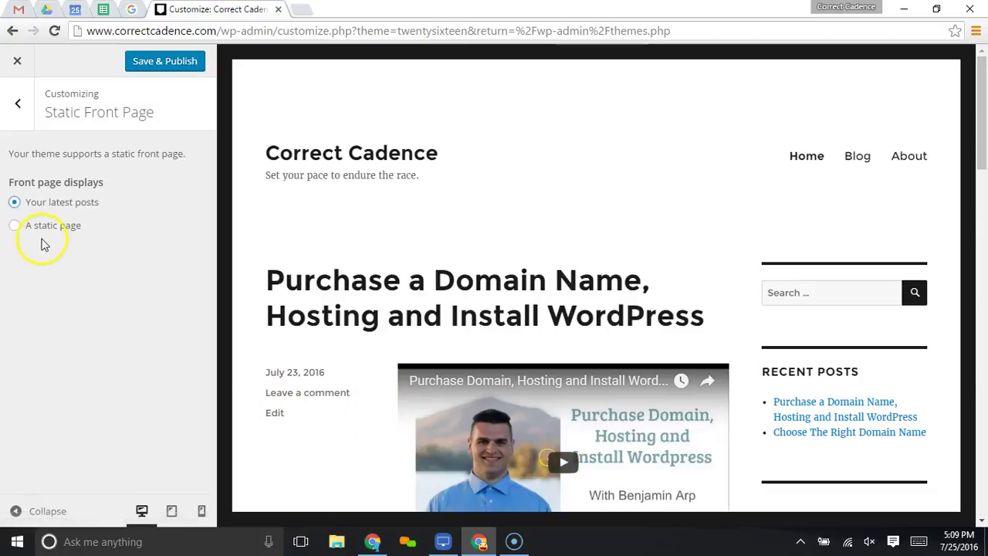
{"action": "left_click", "coordinate": [15, 225]}
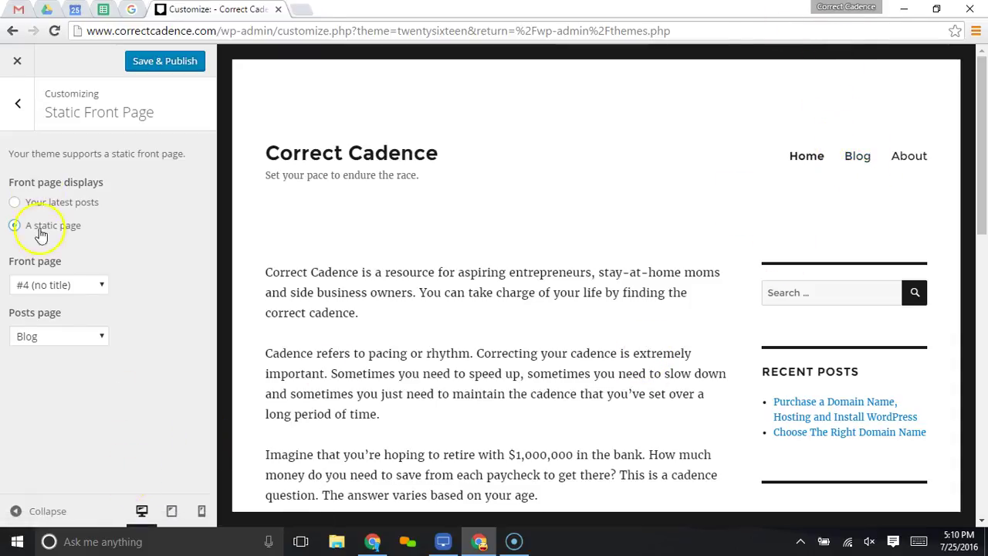
{"action": "left_click", "coordinate": [18, 112]}
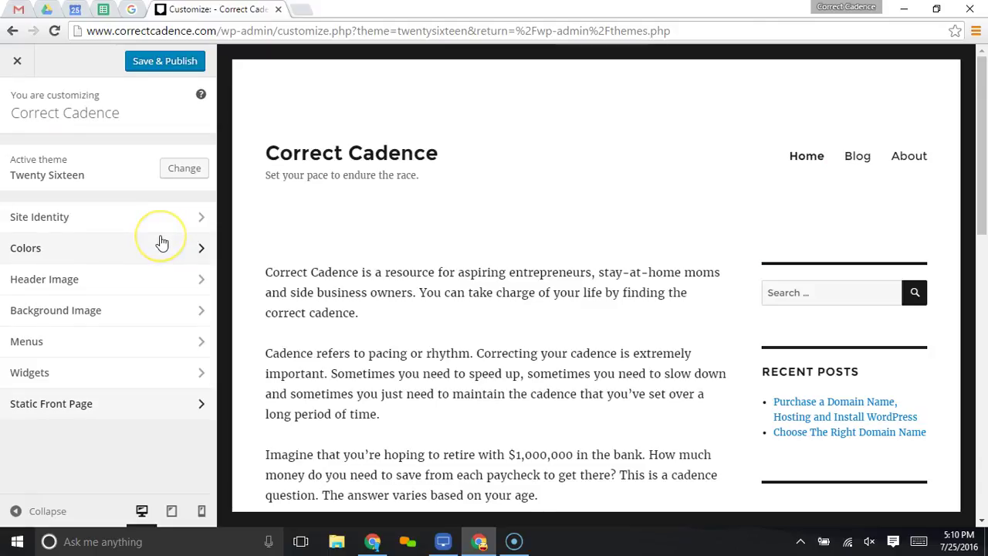
Close the Customizer, discarding the unsaved changes, and return to the Themes page
{"action": "left_click", "coordinate": [17, 62]}
{"action": "left_click", "coordinate": [542, 112]}
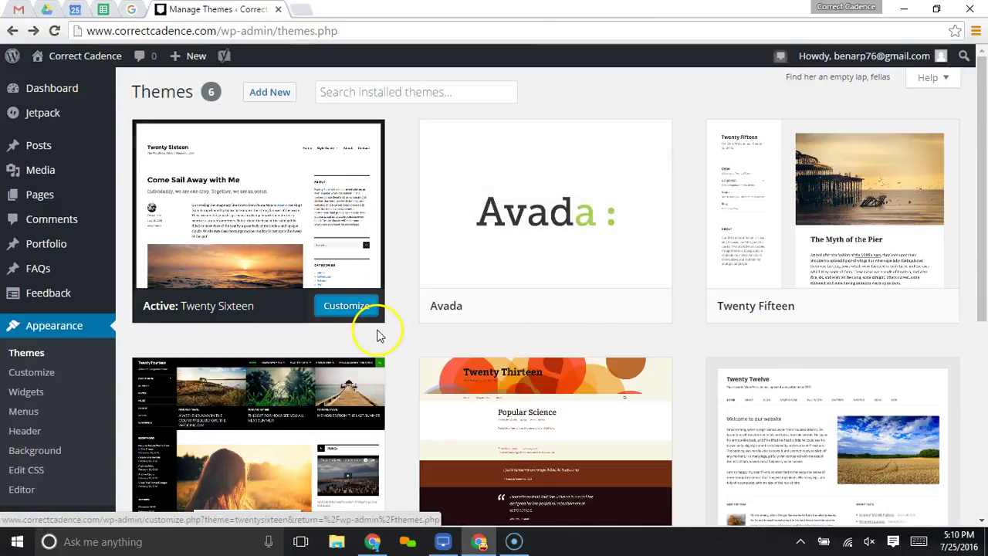
{"action": "scroll", "coordinate": [378, 336], "scroll_direction": "down", "scroll_amount": 1}
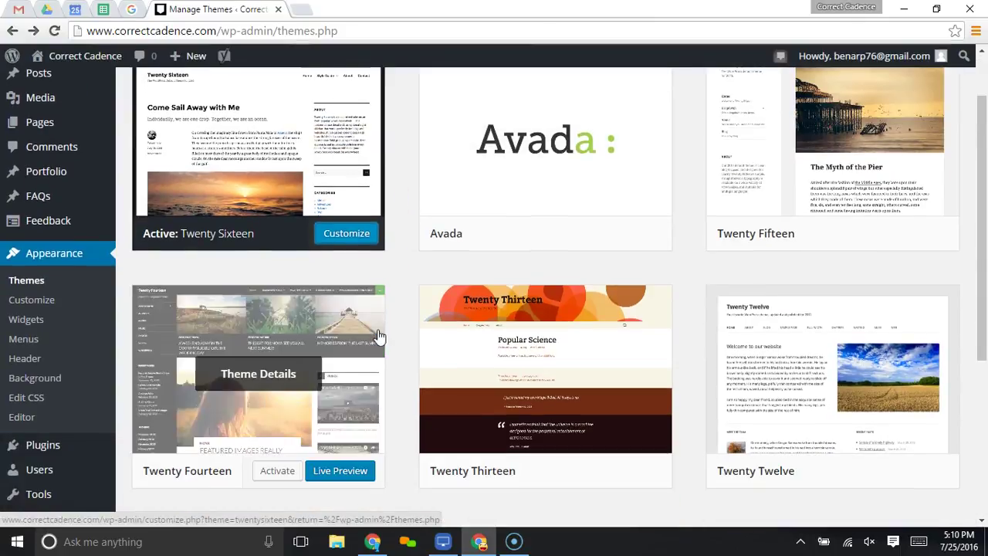
{"action": "scroll", "coordinate": [377, 336], "scroll_direction": "up", "scroll_amount": 1}
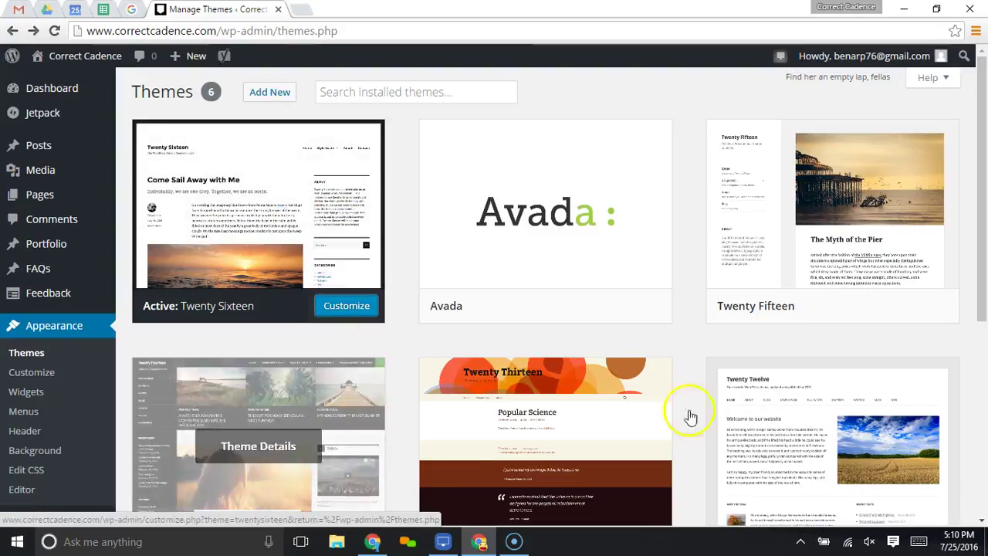
Filter the installed themes by searching 'whi'
{"action": "mouse_move", "coordinate": [783, 270]}
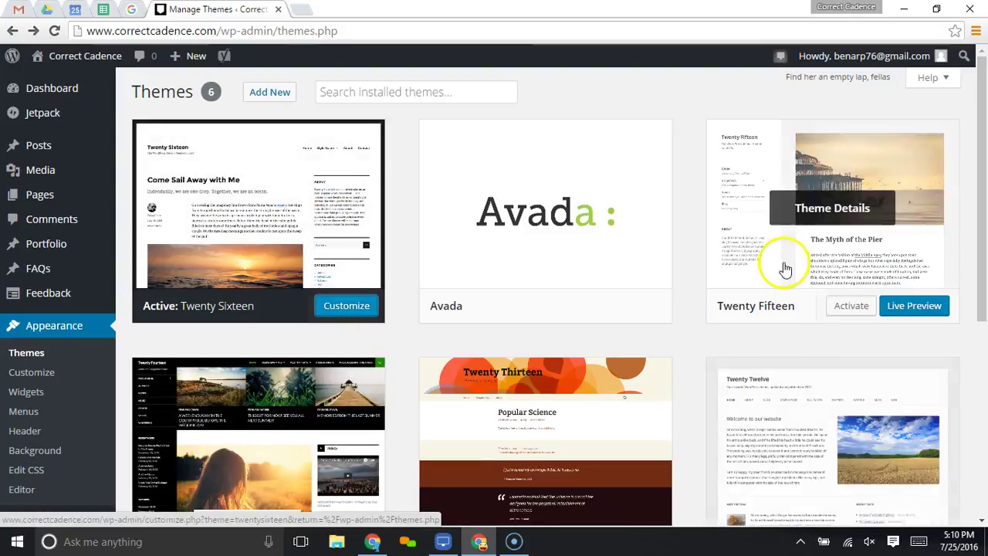
{"action": "left_click", "coordinate": [335, 92]}
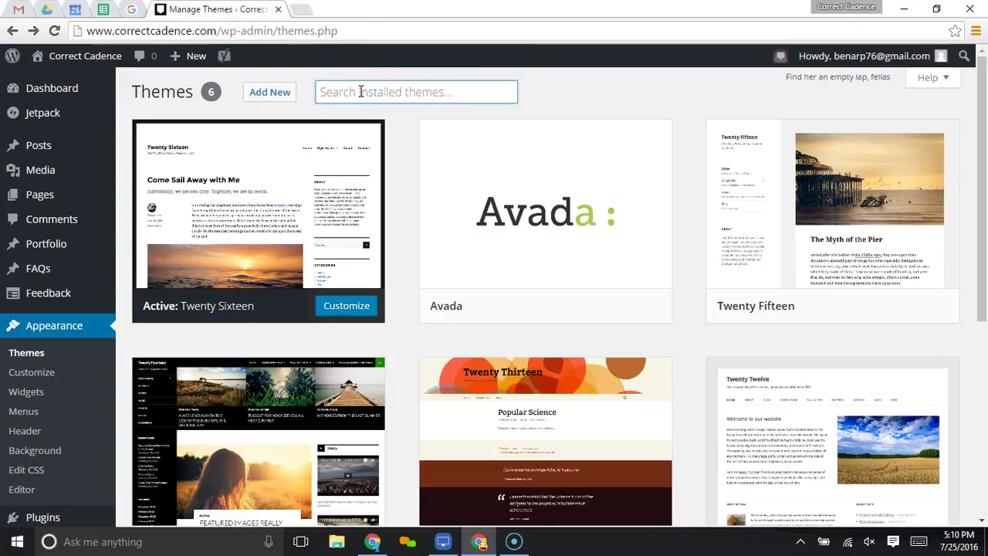
{"action": "type", "text": "white"}
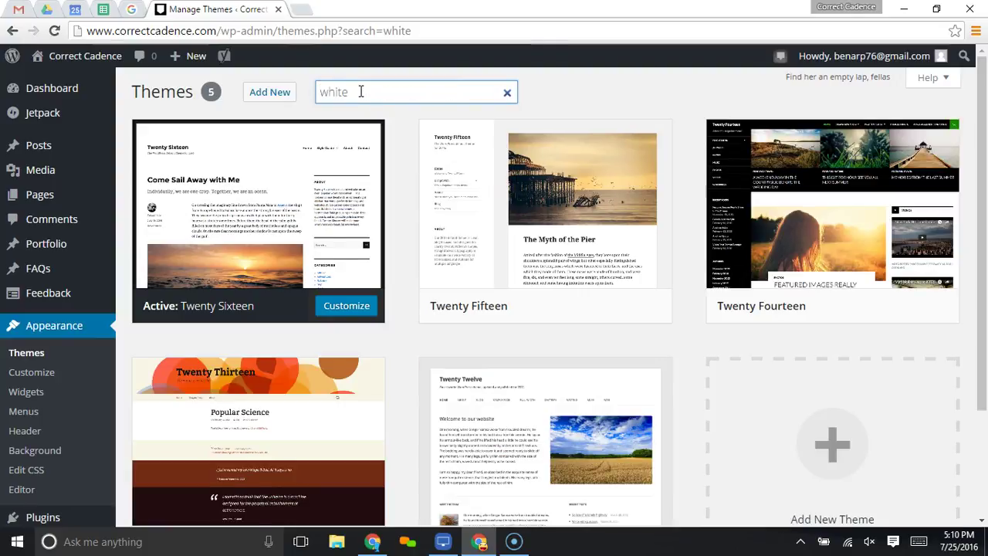
{"action": "scroll", "coordinate": [507, 430], "scroll_direction": "down", "scroll_amount": 2}
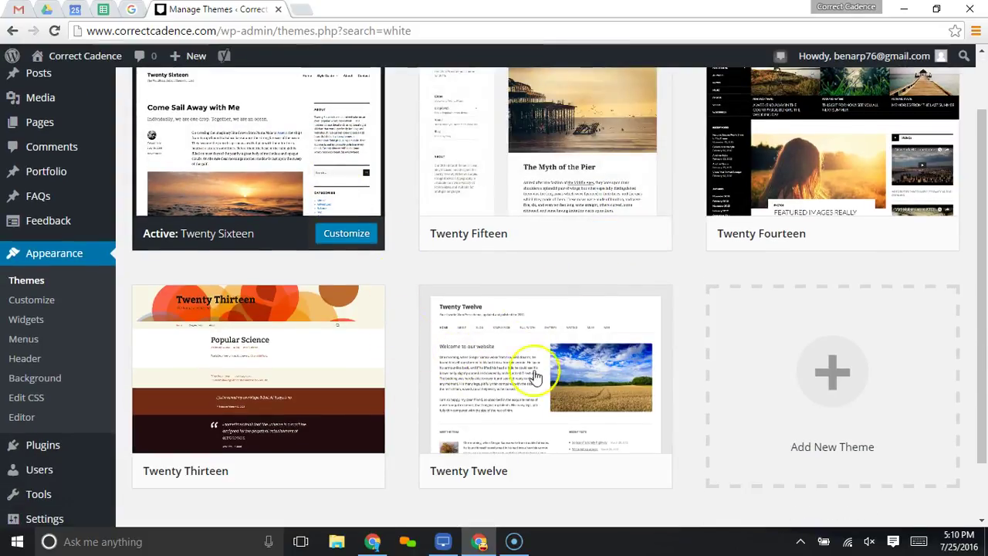
{"action": "scroll", "coordinate": [682, 304], "scroll_direction": "up", "scroll_amount": 2}
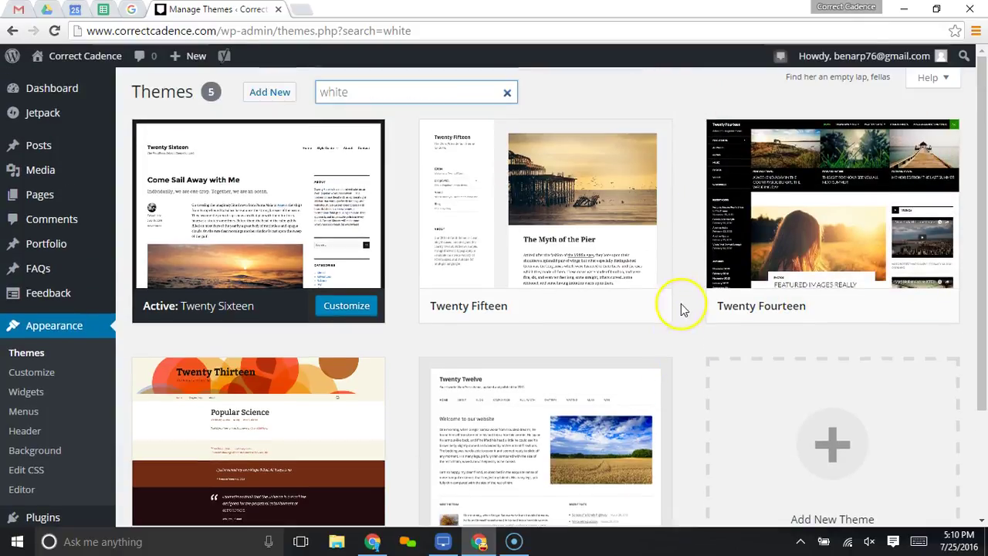
Try opening the Add New theme page, which fails with ERR_NETWORK_CHANGED, and go back
{"action": "left_click", "coordinate": [271, 95]}
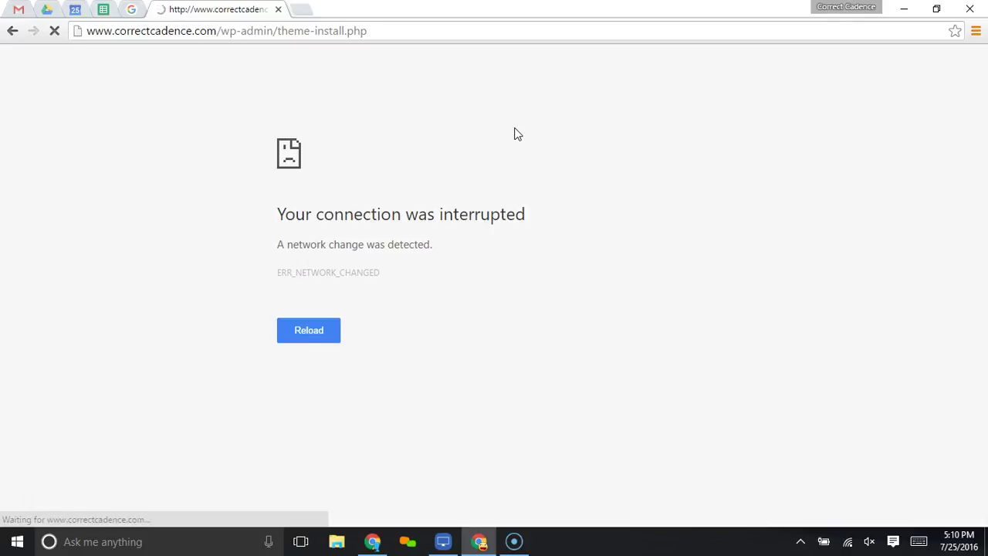
{"action": "left_click", "coordinate": [12, 30]}
Return to the Themes page listing all six installed themes and look over the Avada card
{"action": "left_click", "coordinate": [10, 32]}
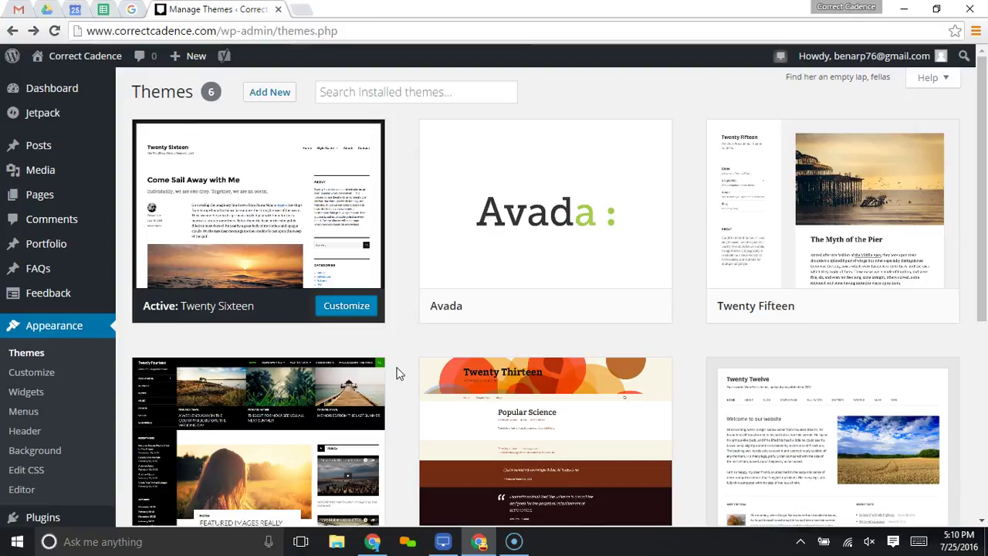
{"action": "mouse_move", "coordinate": [503, 260]}
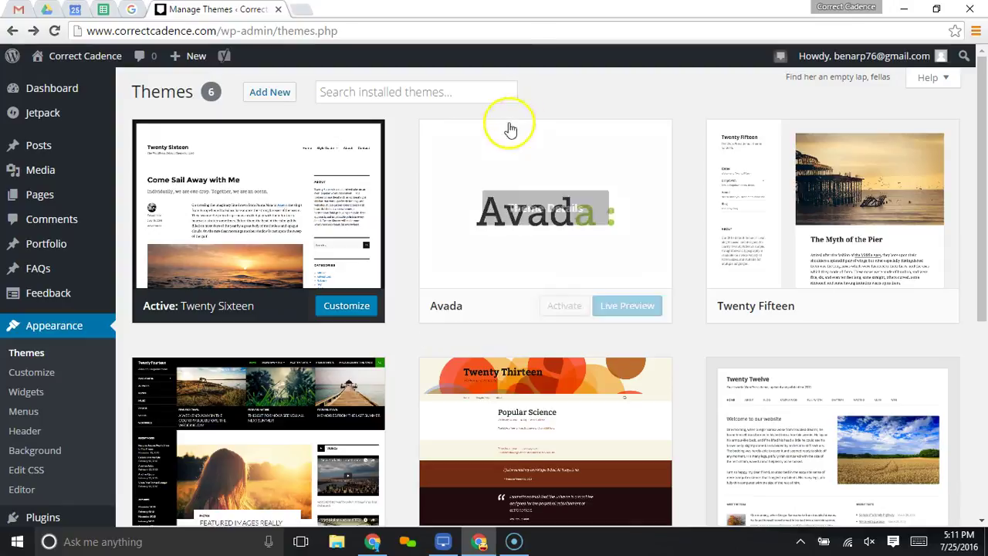
{"action": "mouse_move", "coordinate": [592, 255]}
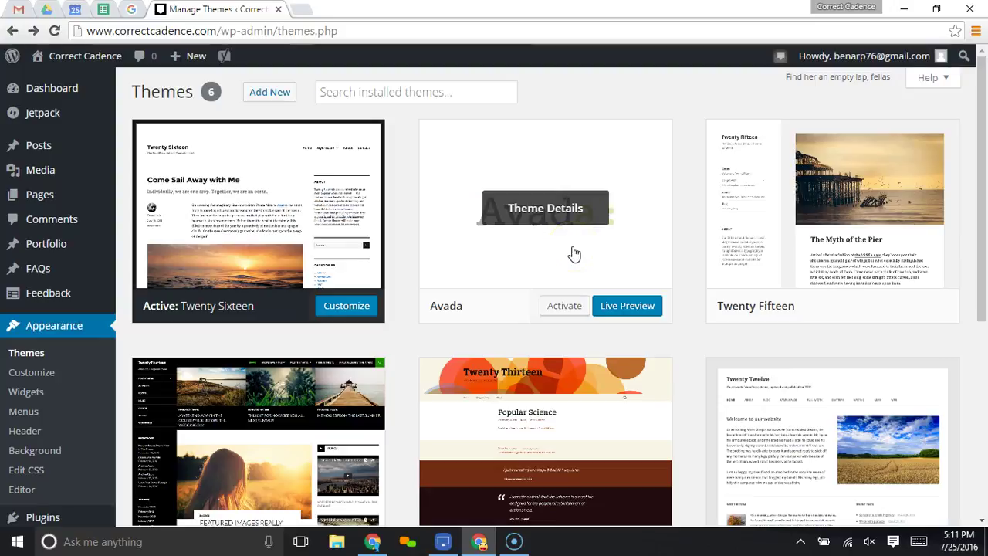